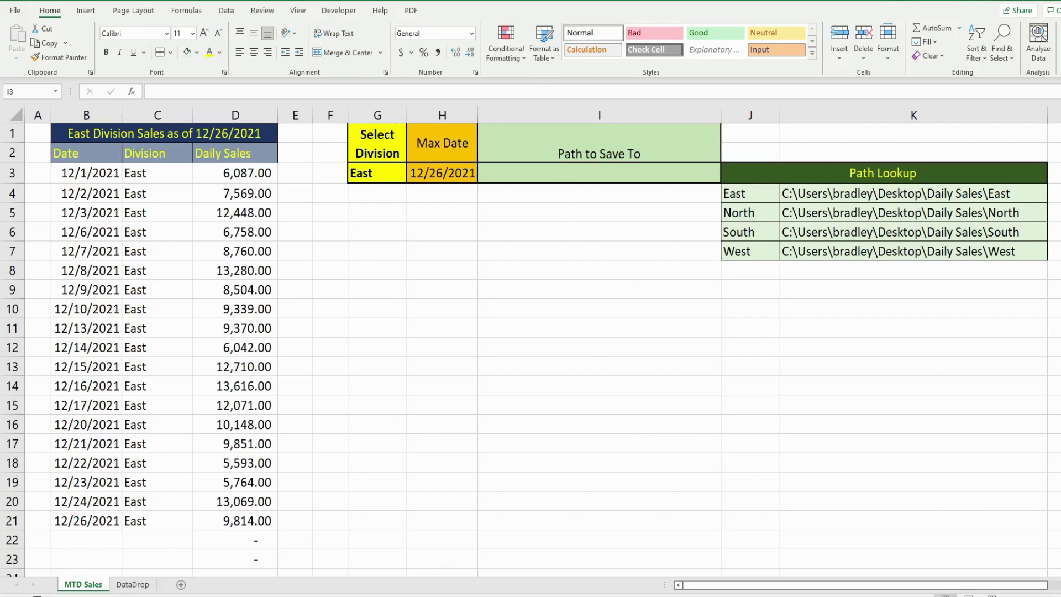
Bring up File Explorer on the Daily Sales folder with its East, North, South and West subfolders
{"action": "key", "text": "alt+Tab"}
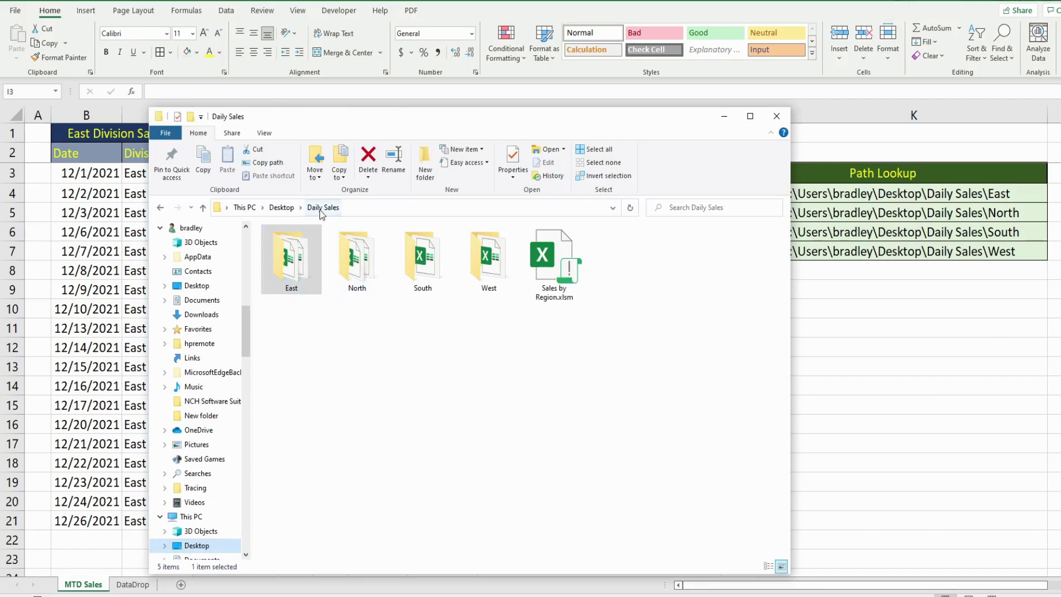
Select the East folder, then return to the Excel MTD Sales sheet
{"action": "left_click", "coordinate": [286, 271]}
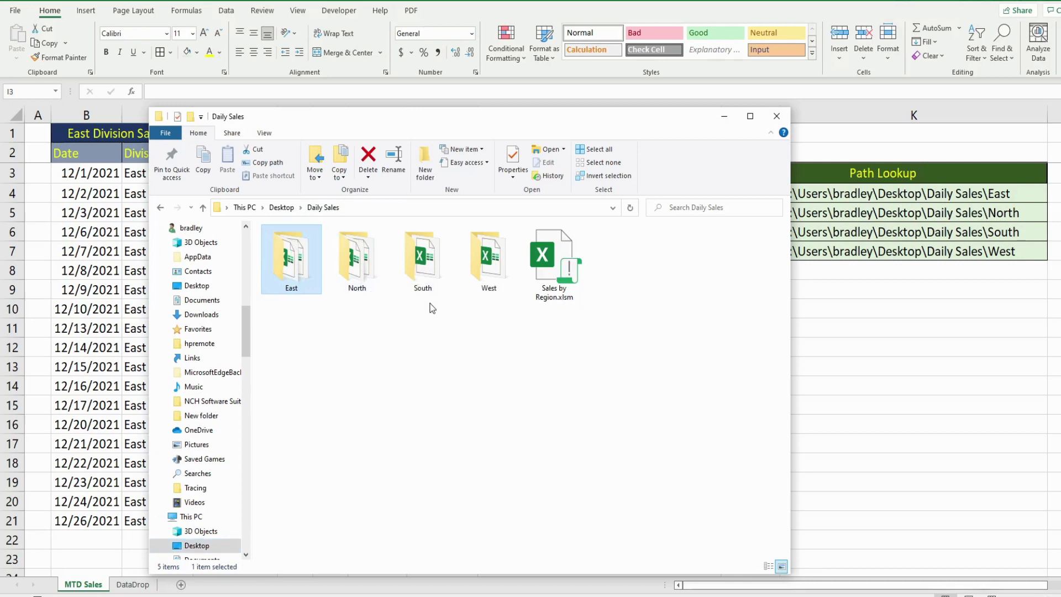
{"action": "left_click", "coordinate": [887, 426]}
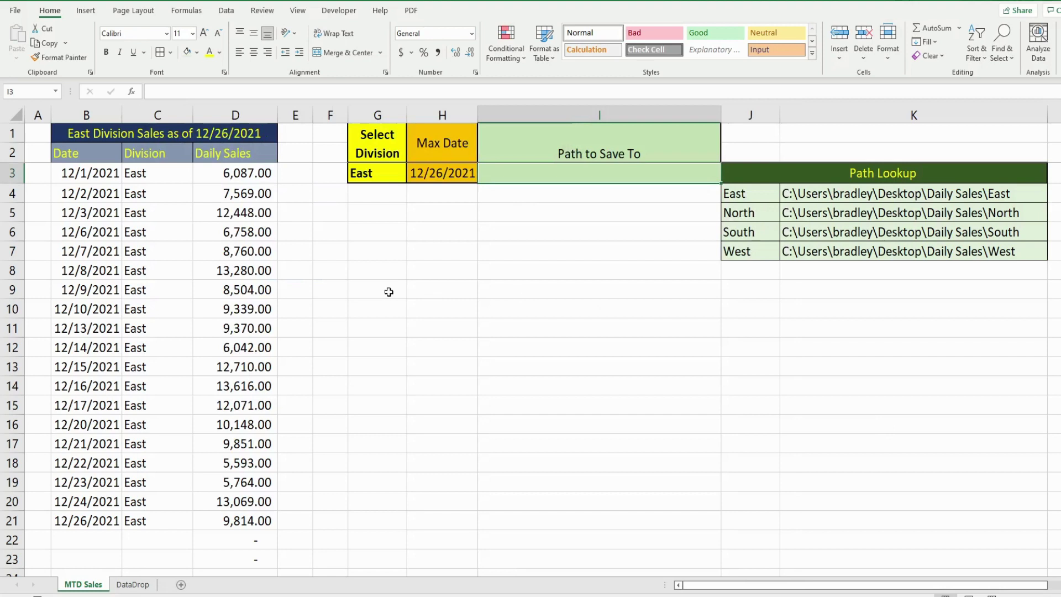
Change the G3 division from its dropdown to South
{"action": "left_click", "coordinate": [368, 252]}
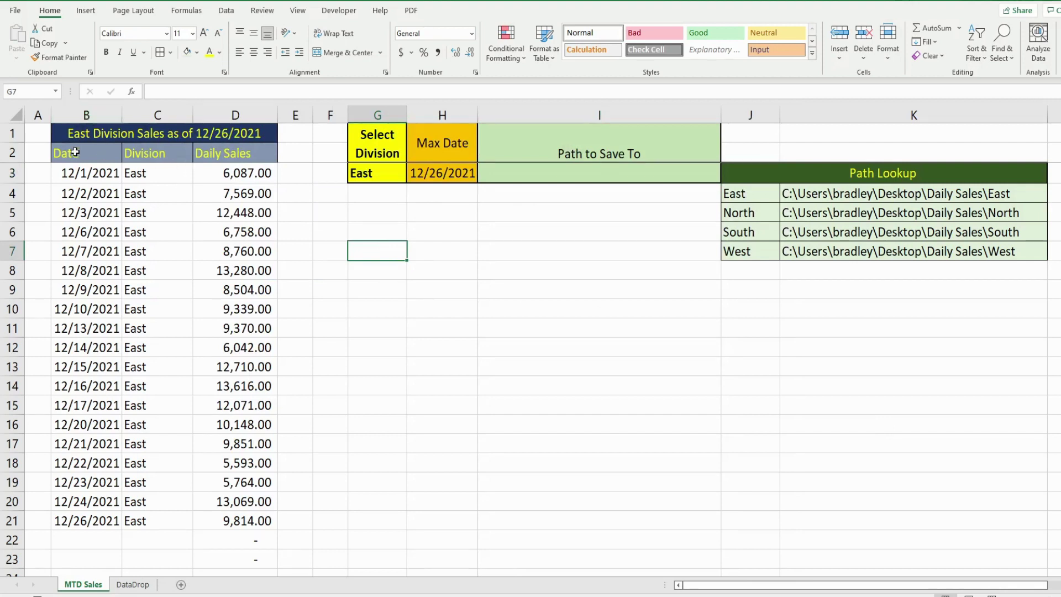
{"action": "left_click", "coordinate": [380, 180]}
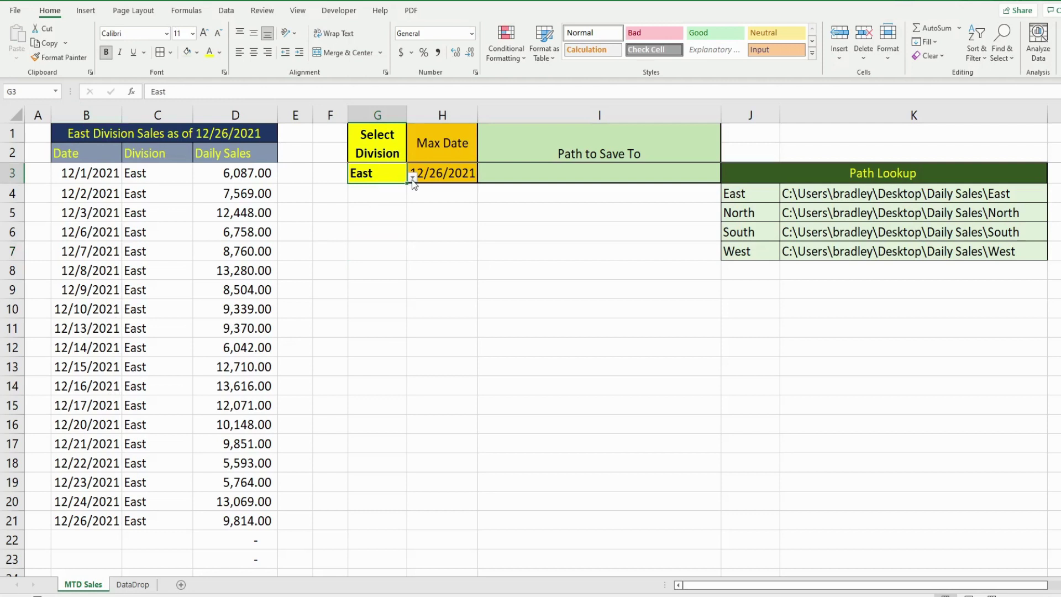
{"action": "left_click", "coordinate": [412, 177]}
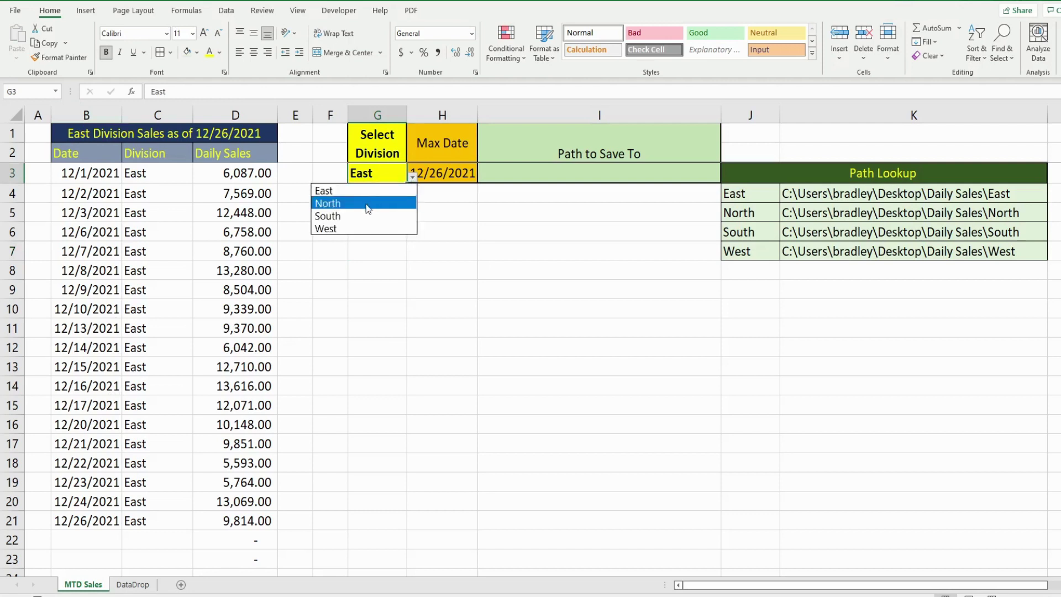
{"action": "key", "text": "Escape"}
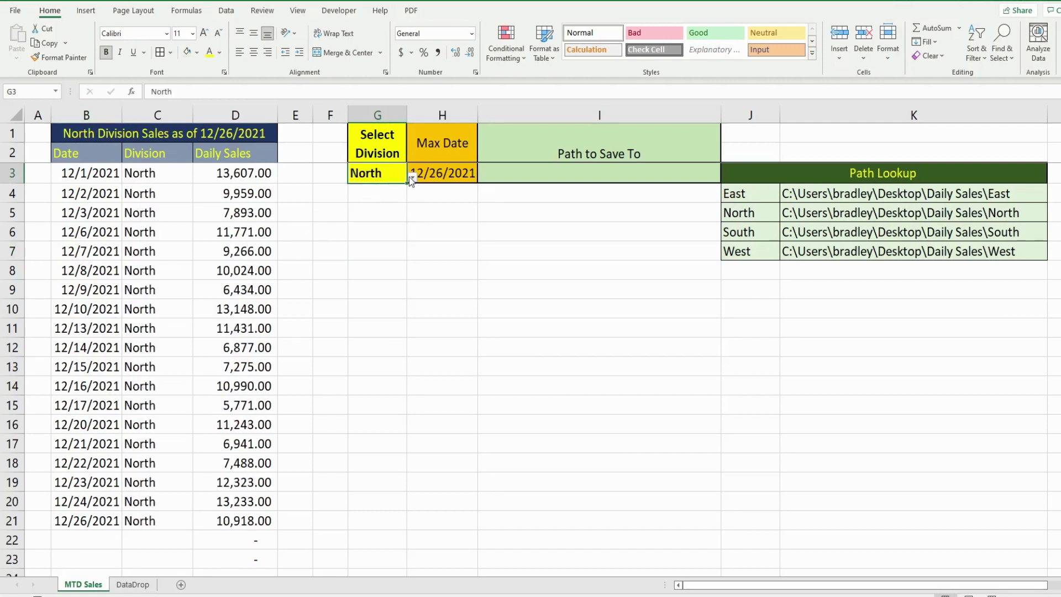
{"action": "left_click", "coordinate": [413, 177]}
{"action": "left_click", "coordinate": [377, 217]}
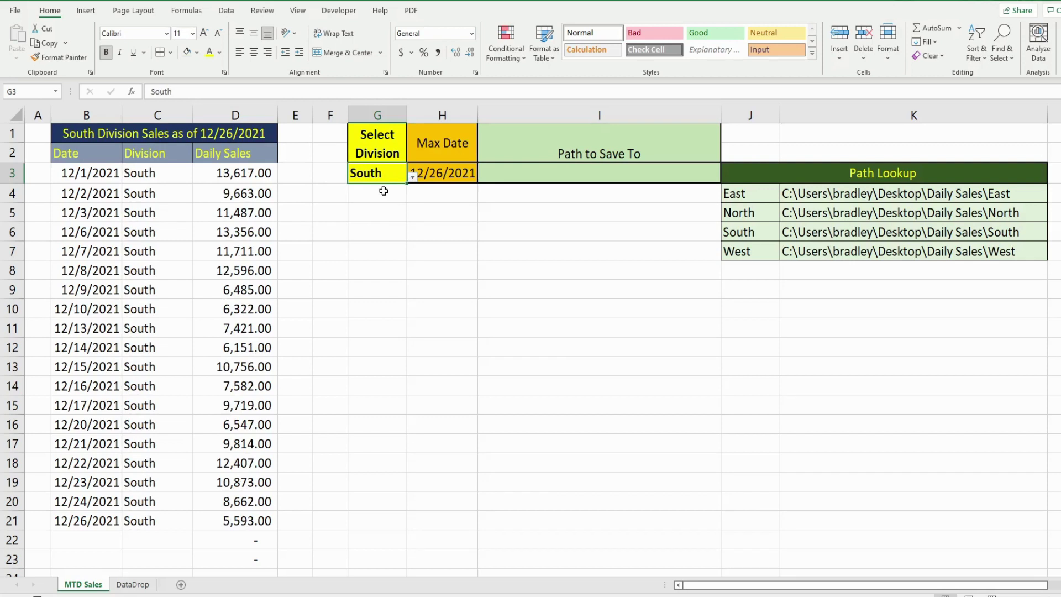
Select I3 and highlight the Path Lookup table J4:K7 as its lookup source
{"action": "left_click", "coordinate": [594, 172]}
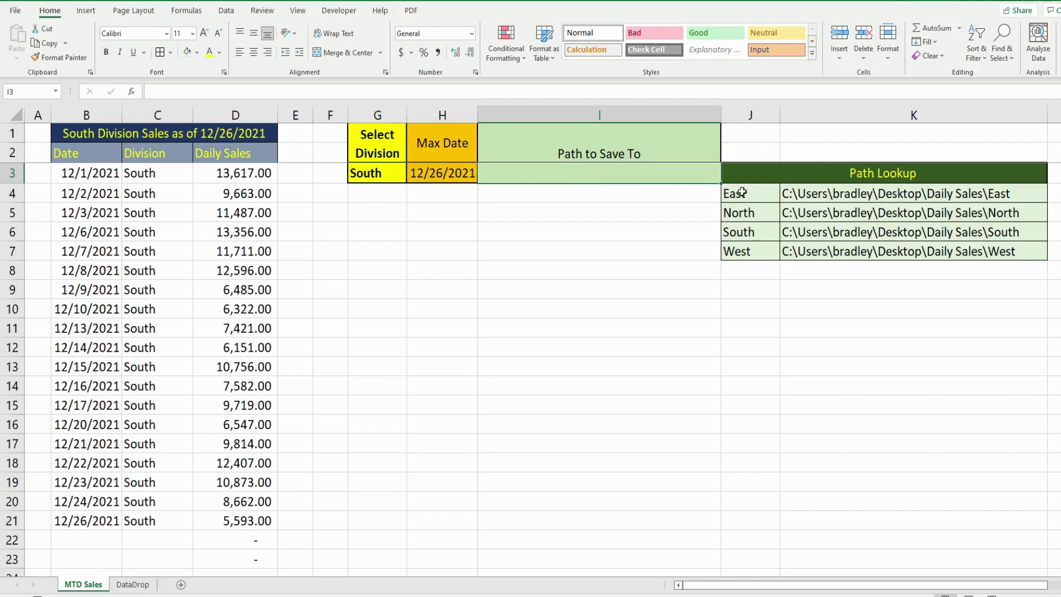
{"action": "left_click_drag", "start_coordinate": [737, 194], "coordinate": [847, 252]}
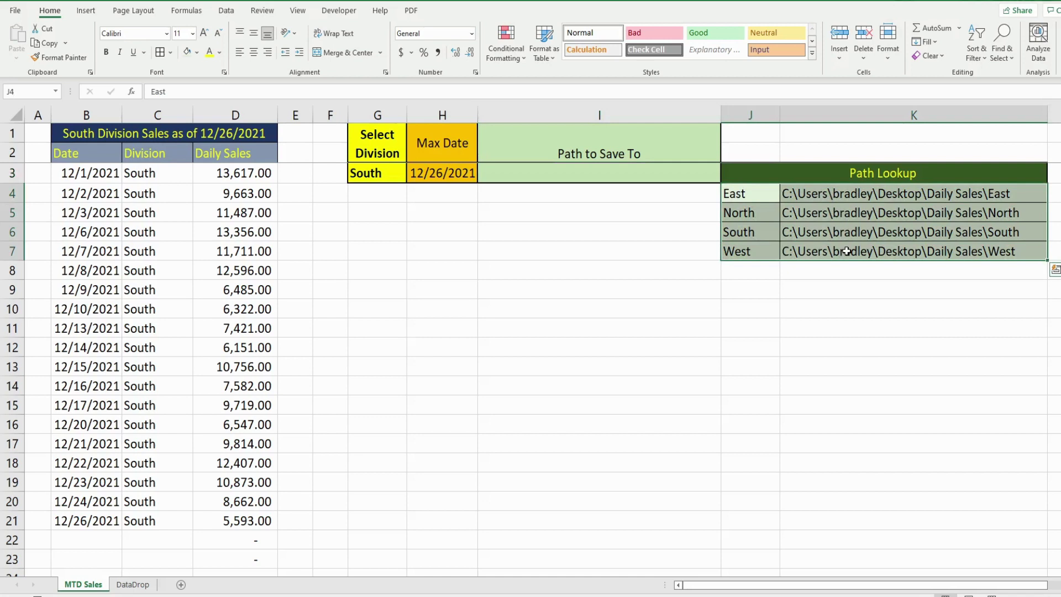
{"action": "left_click", "coordinate": [650, 176]}
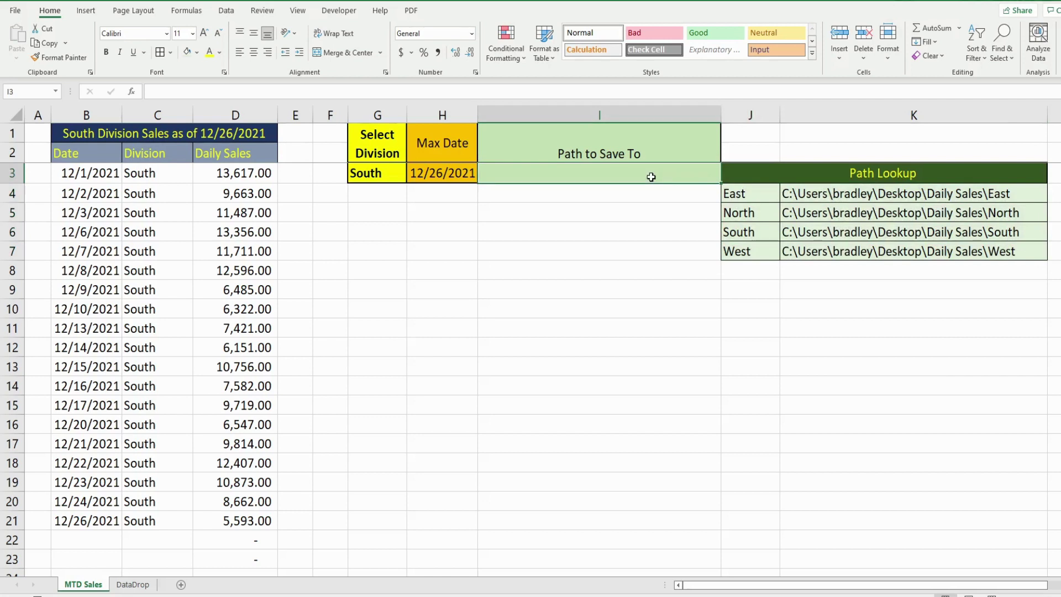
Enter =VLOOKUP(G3,J4:K7,2,0) in I3 to return the South folder path
{"action": "type", "text": "=VLOOKUP("}
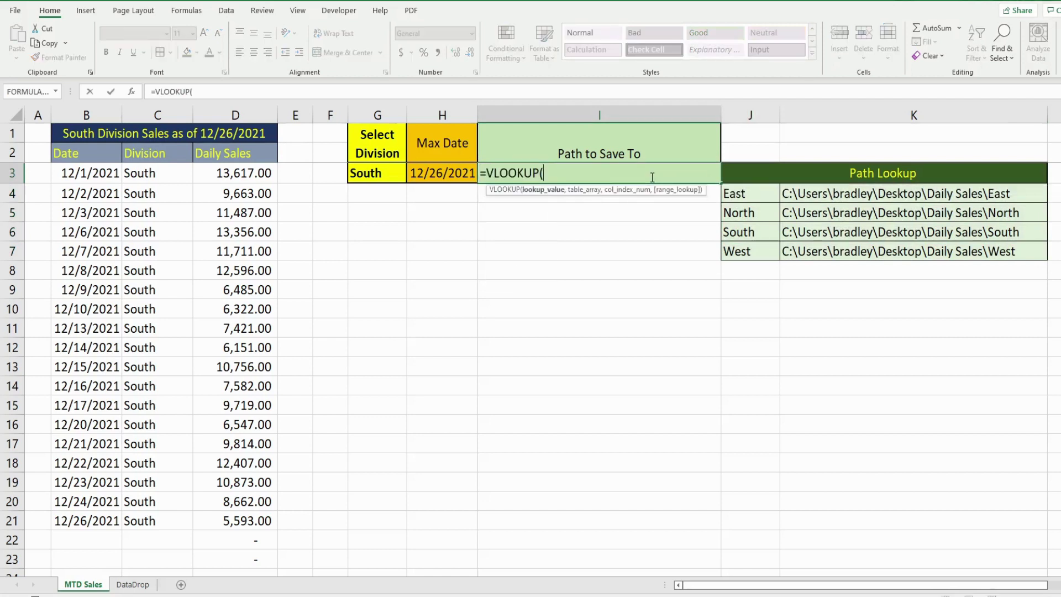
{"action": "left_click", "coordinate": [376, 174]}
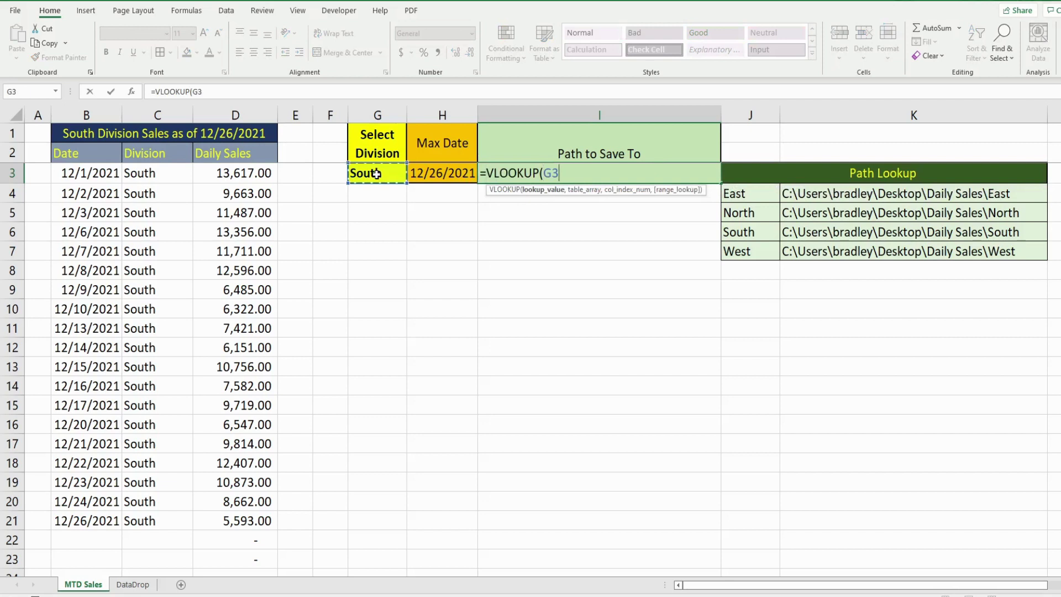
{"action": "type", "text": ","}
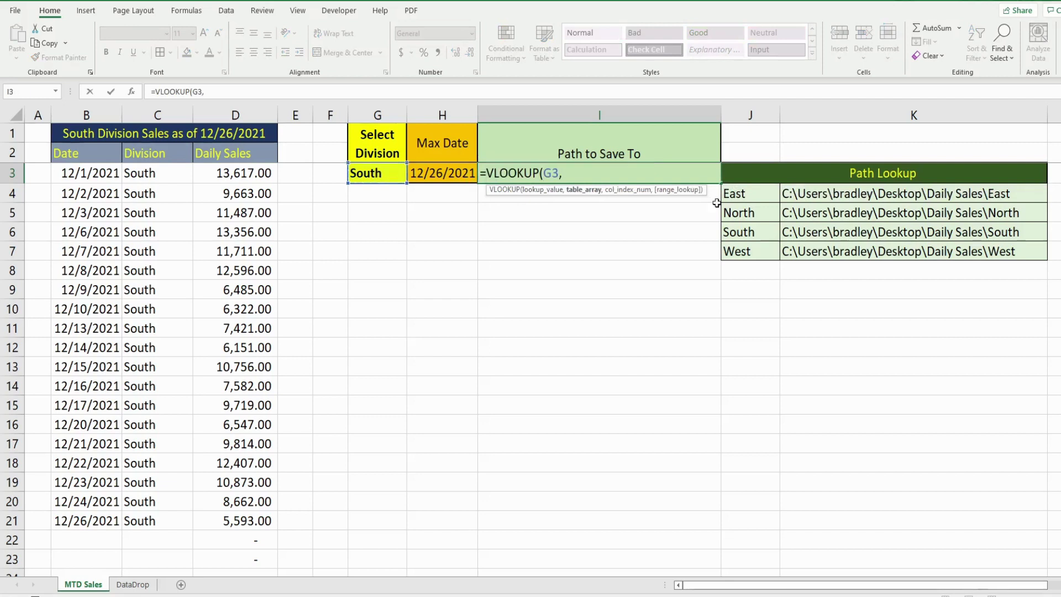
{"action": "left_click_drag", "start_coordinate": [769, 193], "coordinate": [830, 251]}
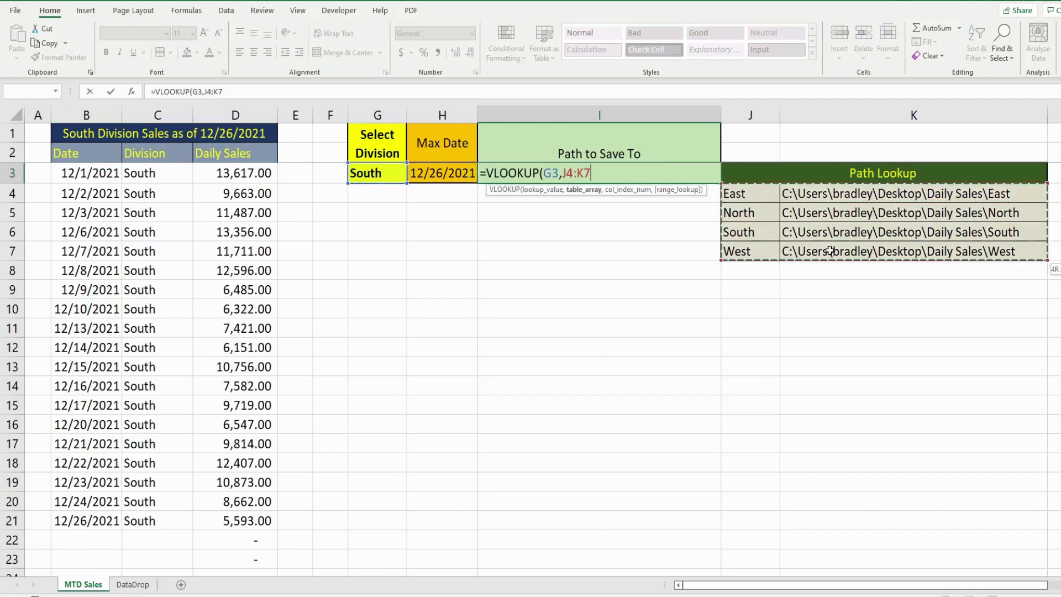
{"action": "type", "text": ",2"}
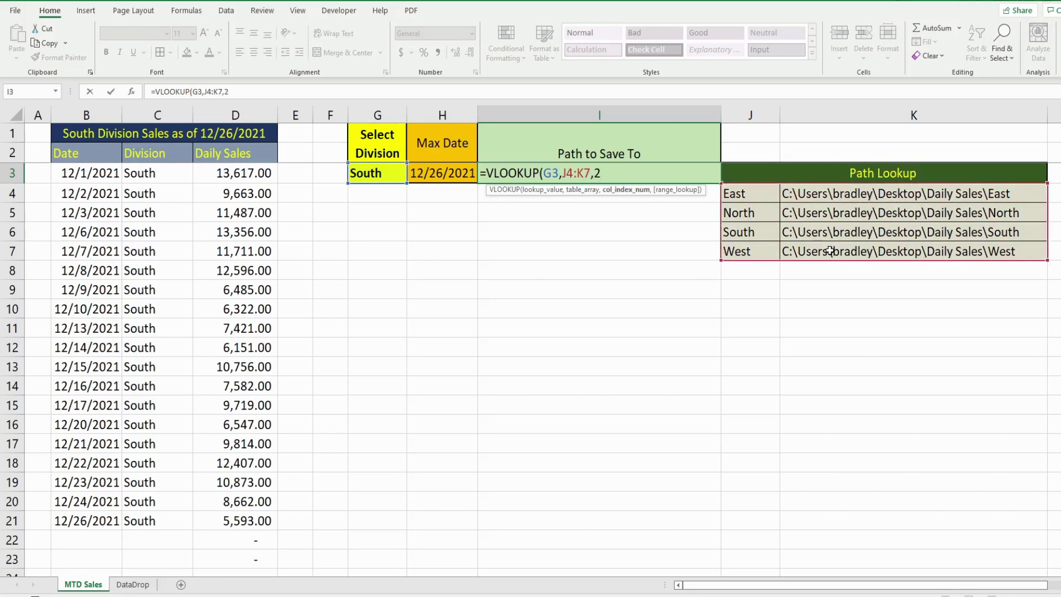
{"action": "type", "text": ",0)"}
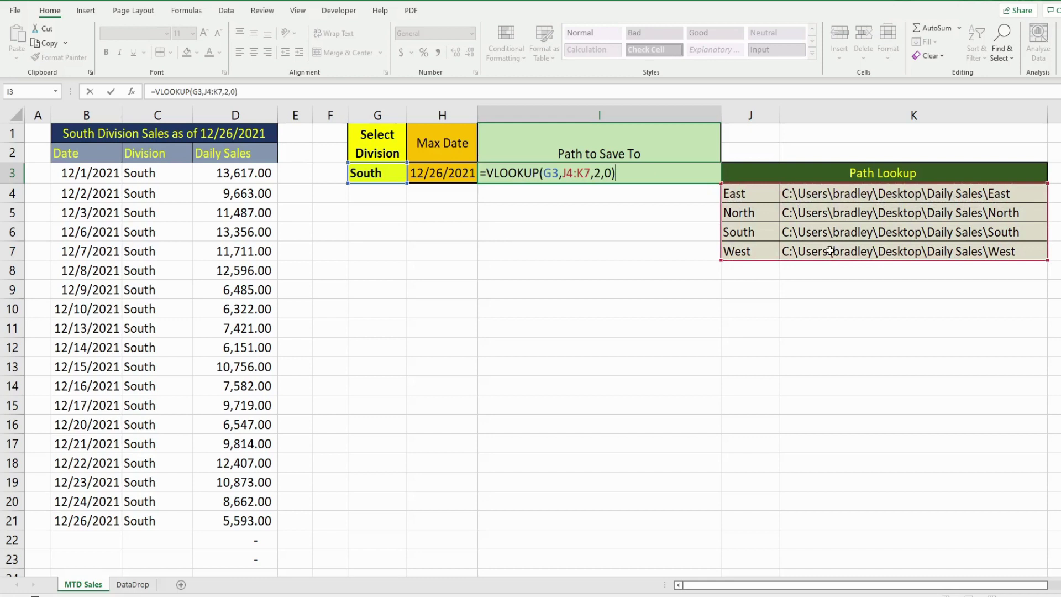
{"action": "key", "text": "Return"}
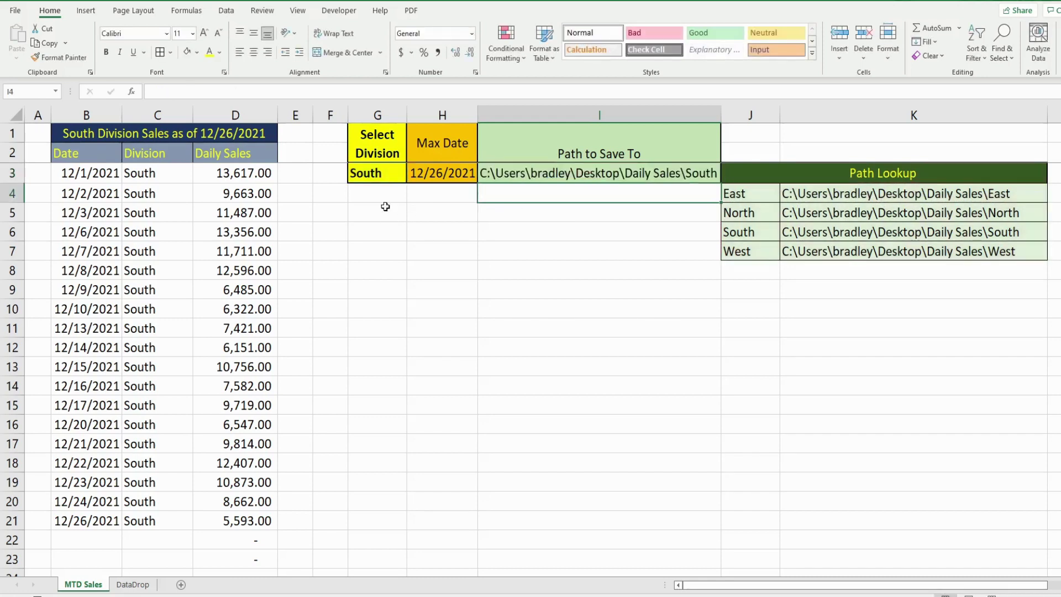
{"action": "left_click", "coordinate": [390, 174]}
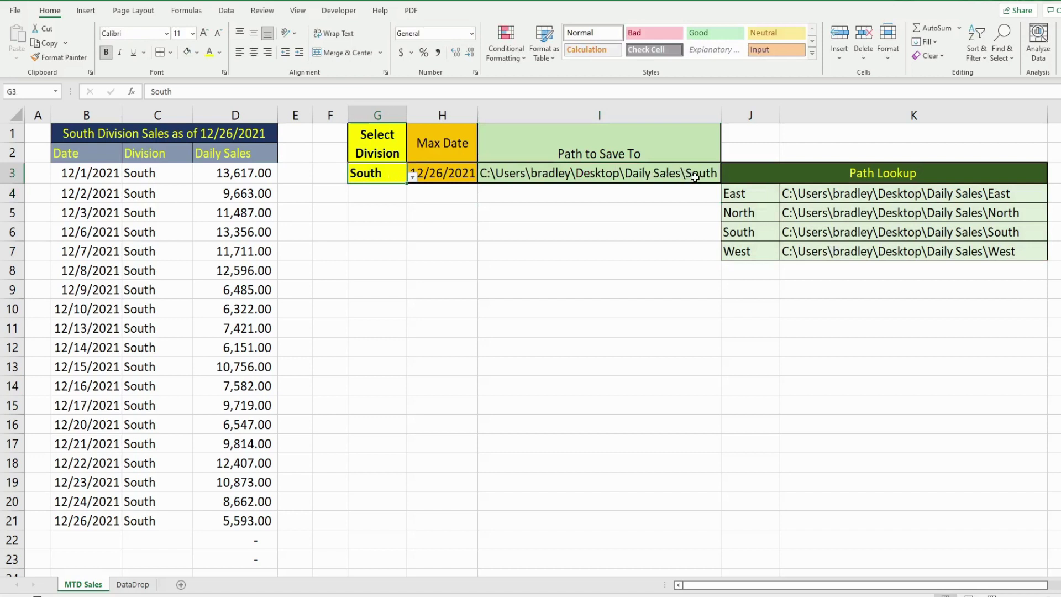
Set the division back to East, check the I3 path, and open the VBA editor (Alt+F11)
{"action": "left_click", "coordinate": [413, 177]}
{"action": "left_click", "coordinate": [342, 192]}
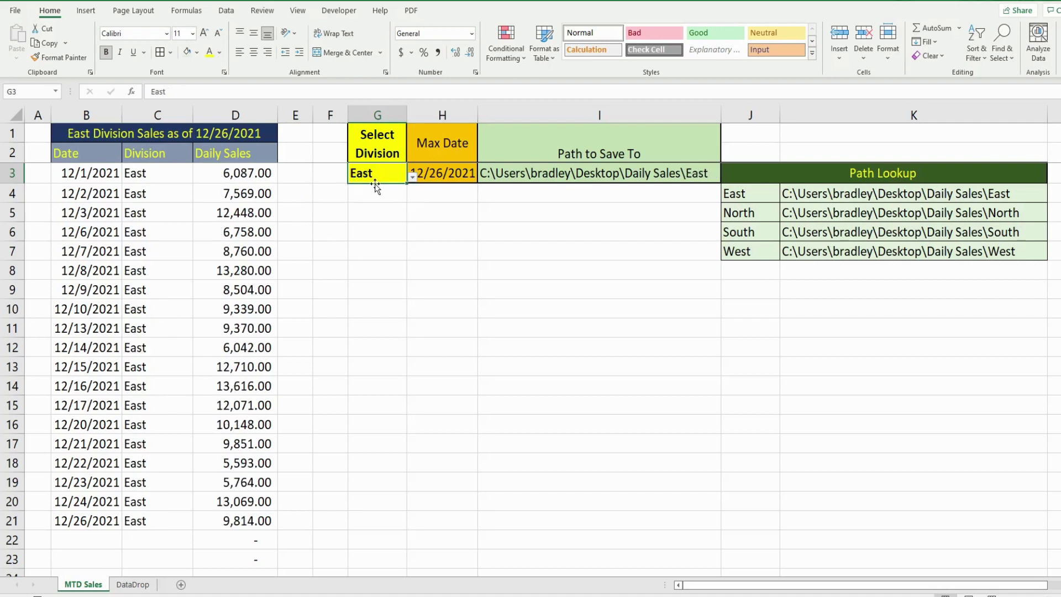
{"action": "left_click", "coordinate": [674, 178]}
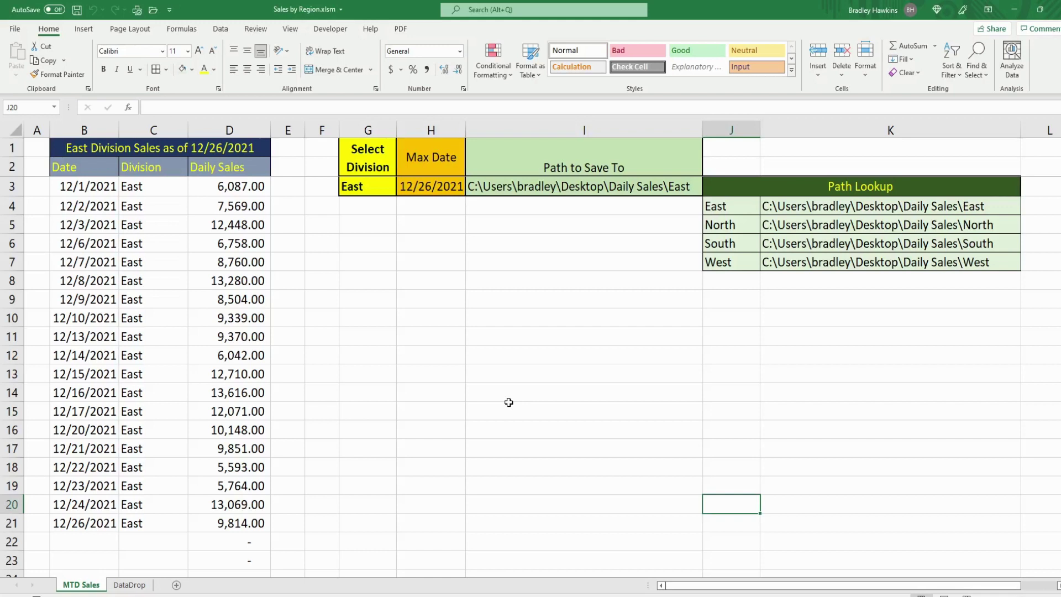
{"action": "key", "text": "alt+F11"}
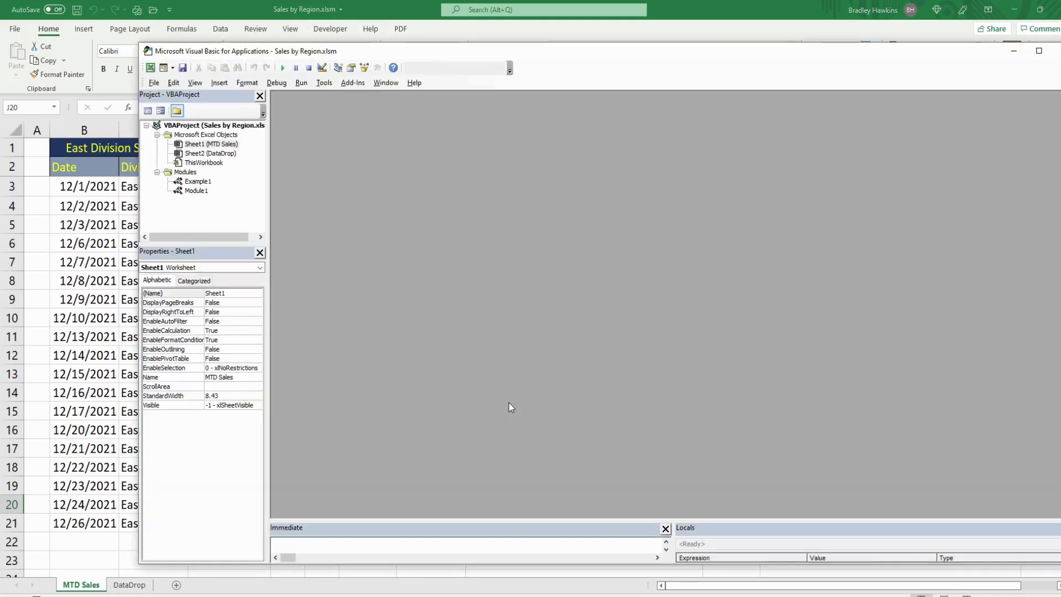
Insert a new module and start a Sub MultiPaths macro
{"action": "right_click", "coordinate": [198, 182]}
{"action": "mouse_move", "coordinate": [251, 250]}
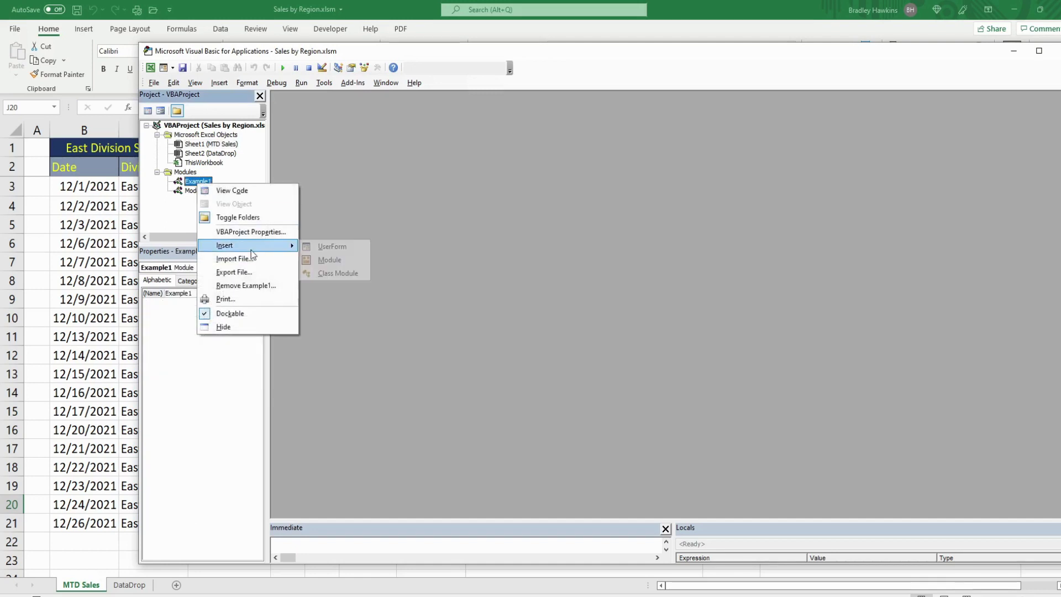
{"action": "left_click", "coordinate": [329, 259]}
{"action": "type", "text": "Sub Multi"}
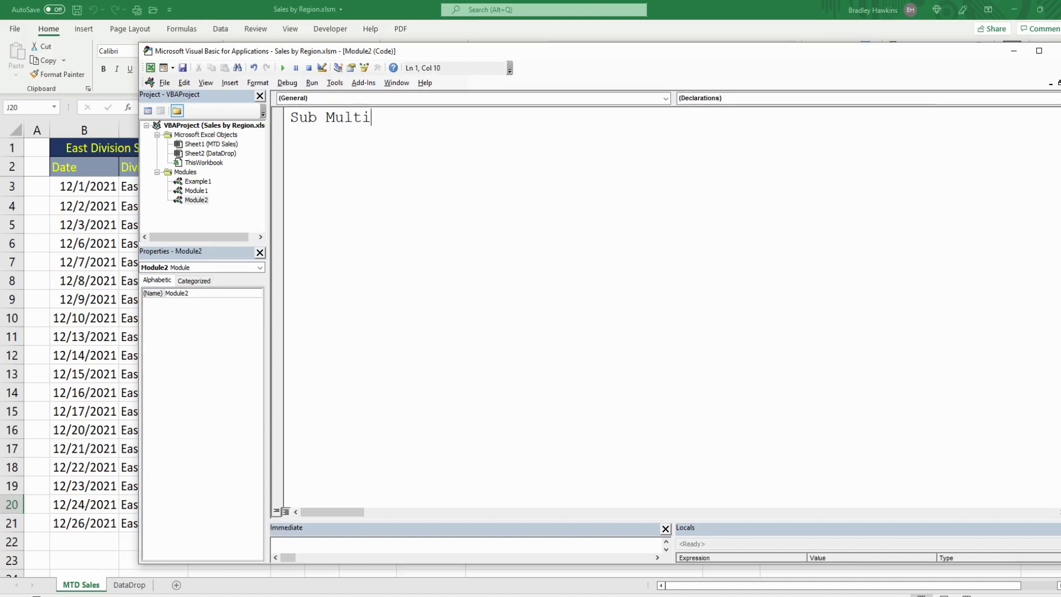
{"action": "type", "text": "PAth"}
{"action": "key", "text": "BackSpace"}
{"action": "key", "text": "BackSpace"}
Declare wb1 As Workbook, ws1 As Worksheet and Path As String in MultiPaths
{"action": "key", "text": "BackSpace"}
{"action": "type", "text": "aths"}
{"action": "key", "text": "Return"}
{"action": "key", "text": "Return"}
{"action": "key", "text": "Return"}
{"action": "key", "text": "Return"}
{"action": "key", "text": "Return"}
{"action": "key", "text": "Return"}
{"action": "key", "text": "Return"}
{"action": "key", "text": "Up"}
{"action": "key", "text": "Up"}
{"action": "key", "text": "Up"}
{"action": "key", "text": "Up"}
{"action": "key", "text": "Up"}
{"action": "key", "text": "Up"}
{"action": "type", "text": "Dim wb1 as Works"}
{"action": "key", "text": "BackSpace"}
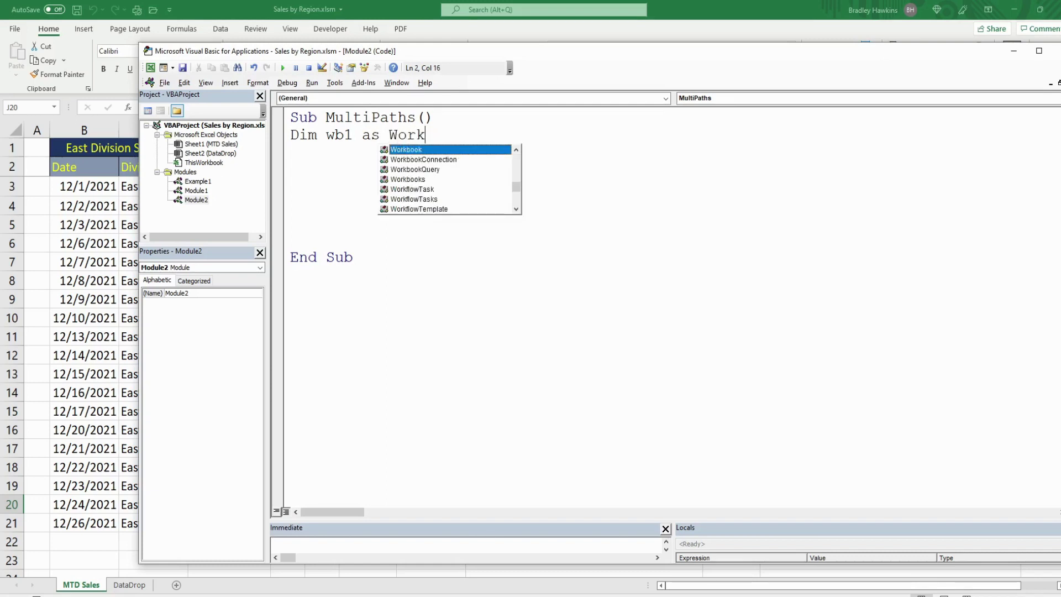
{"action": "key", "text": "Tab"}
{"action": "key", "text": "Return"}
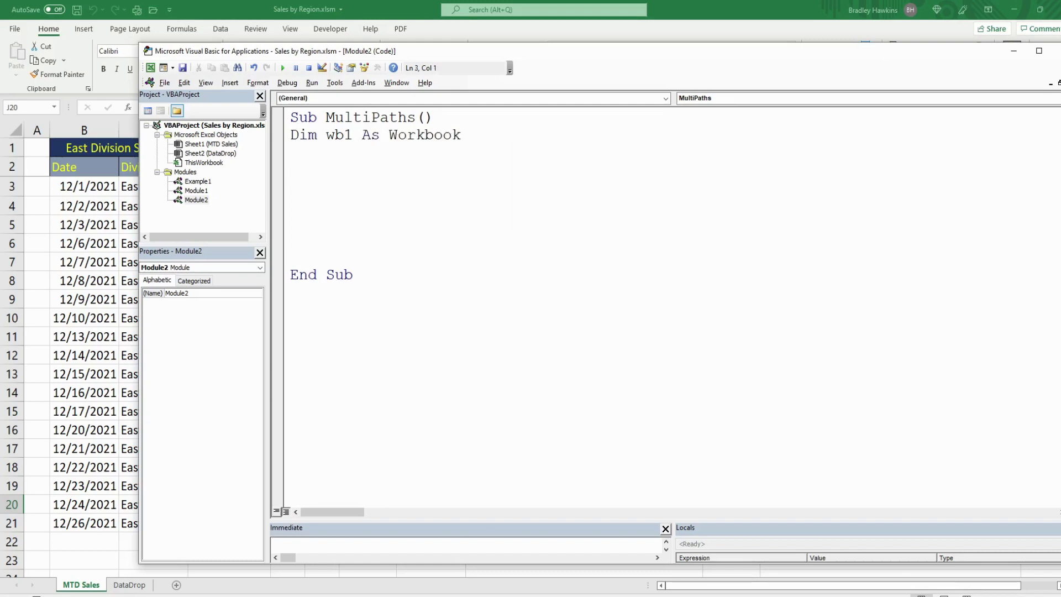
{"action": "type", "text": "Dim ws1 As "}
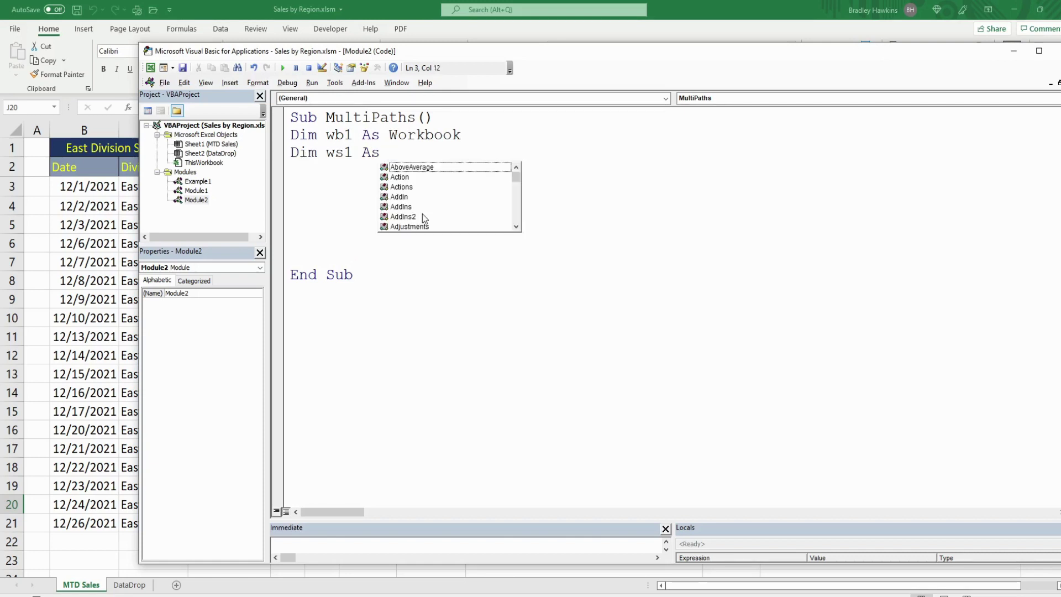
{"action": "type", "text": "works"}
{"action": "key", "text": "Tab"}
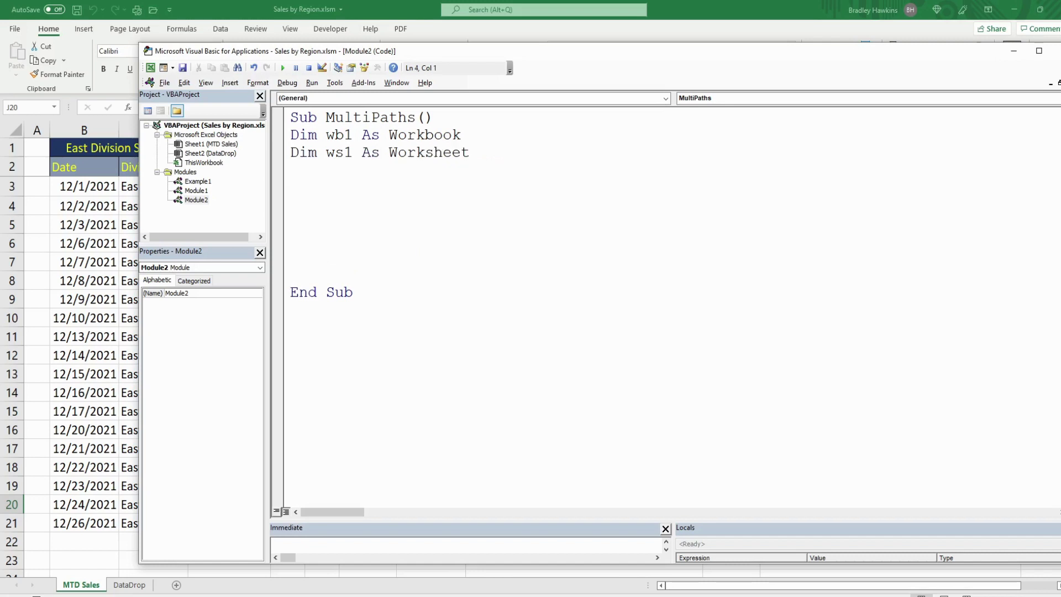
{"action": "type", "text": "Dim Path as"}
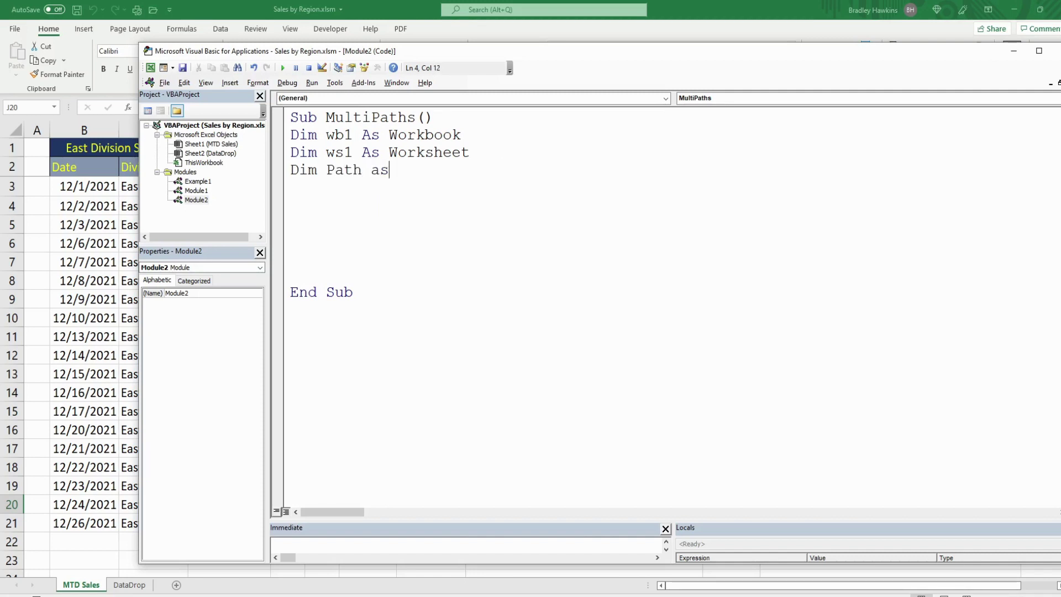
{"action": "type", "text": " String"}
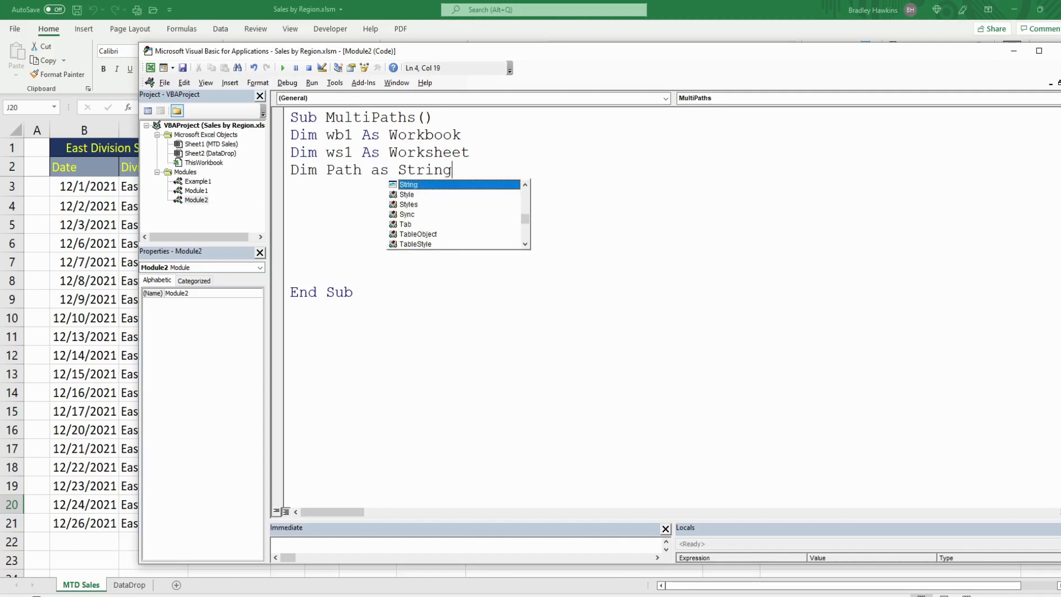
{"action": "key", "text": "Escape"}
Review the I3 VLOOKUP, H3 =MAX(B:B) and G3 division on the sheet, then return to the code
{"action": "left_click", "coordinate": [116, 281]}
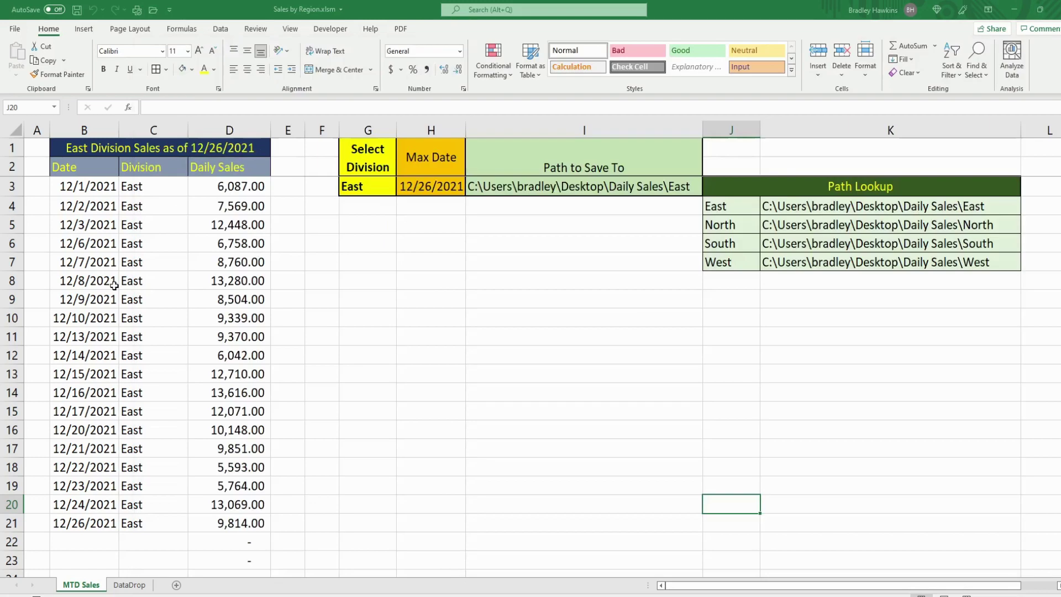
{"action": "left_click", "coordinate": [573, 189]}
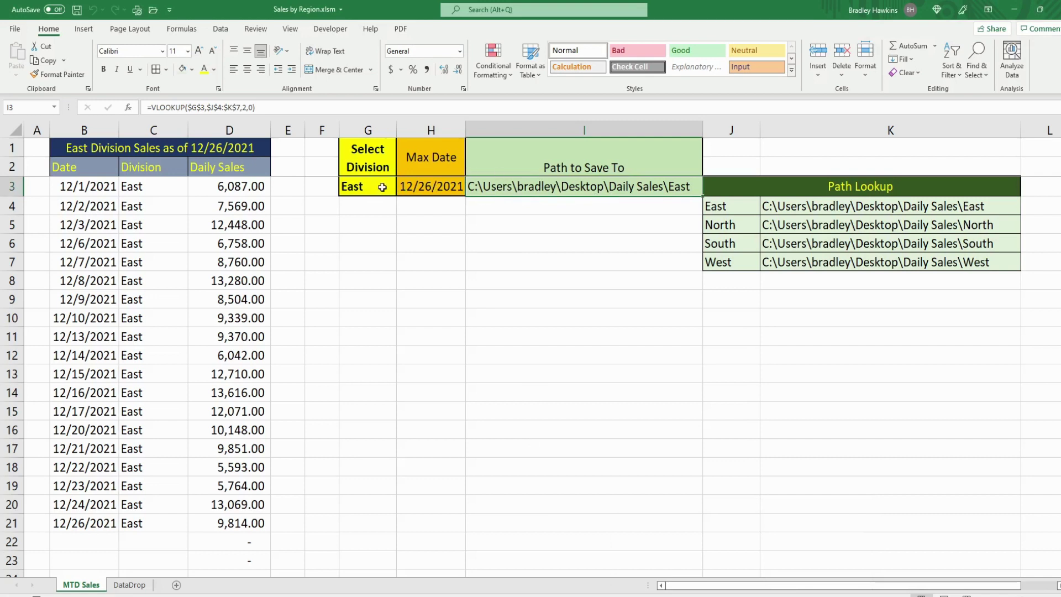
{"action": "left_click", "coordinate": [424, 187]}
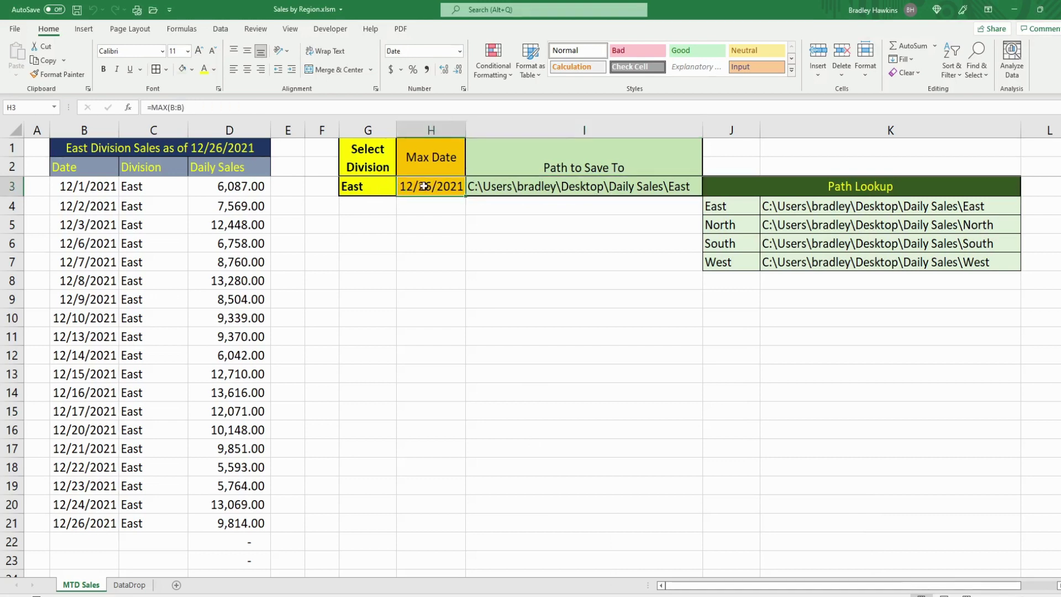
{"action": "left_click", "coordinate": [375, 190]}
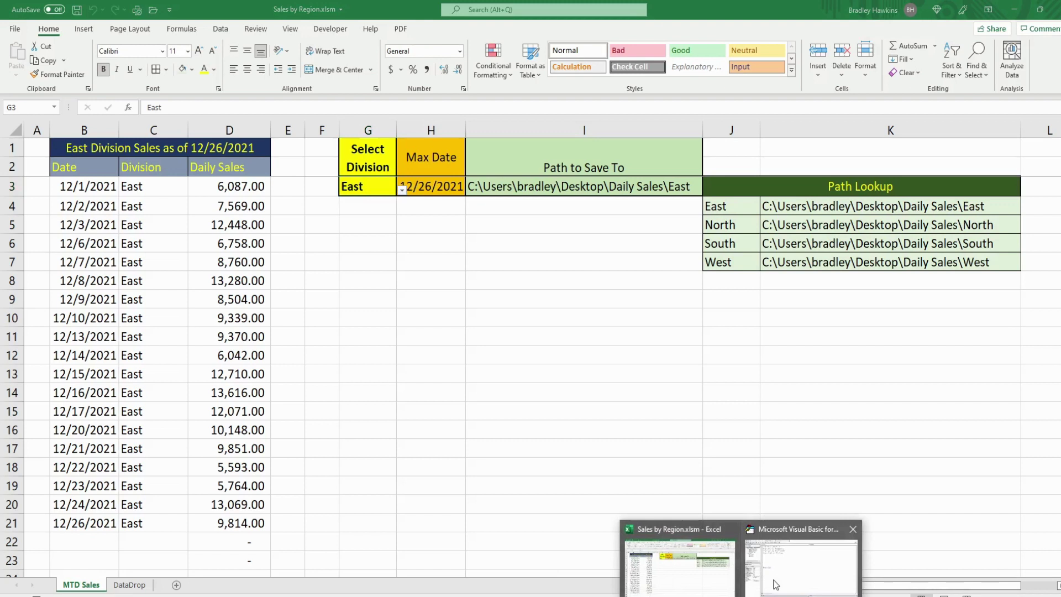
{"action": "left_click", "coordinate": [808, 572]}
Add the declaration Dim FName As String below the Path line
{"action": "key", "text": "Return"}
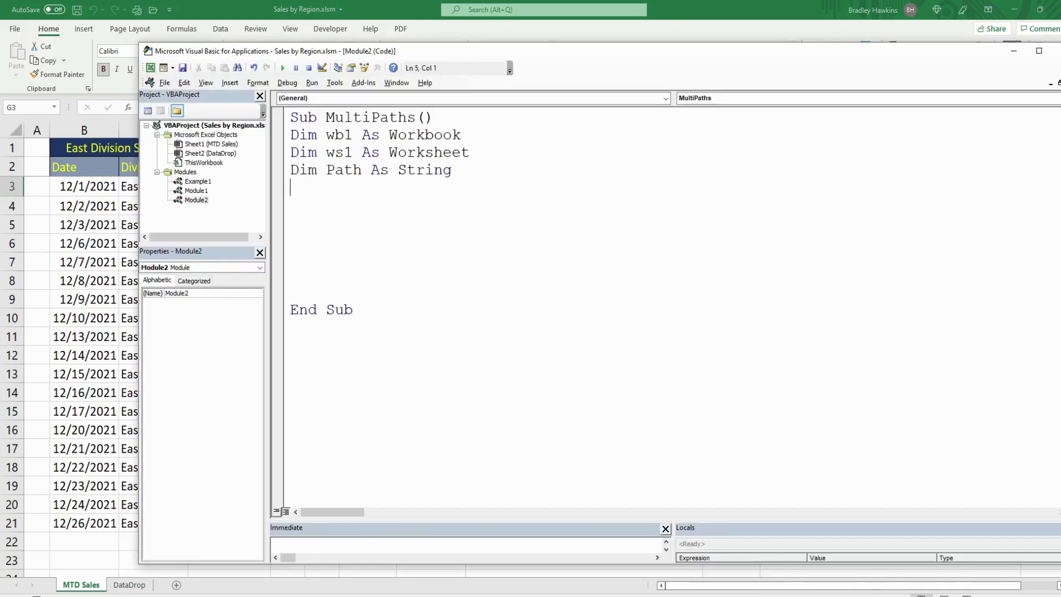
{"action": "type", "text": "DIm"}
{"action": "key", "text": "BackSpace"}
{"action": "key", "text": "BackSpace"}
{"action": "key", "text": "BackSpace"}
{"action": "type", "text": "im FN"}
{"action": "key", "text": "BackSpace"}
{"action": "type", "text": "Name "}
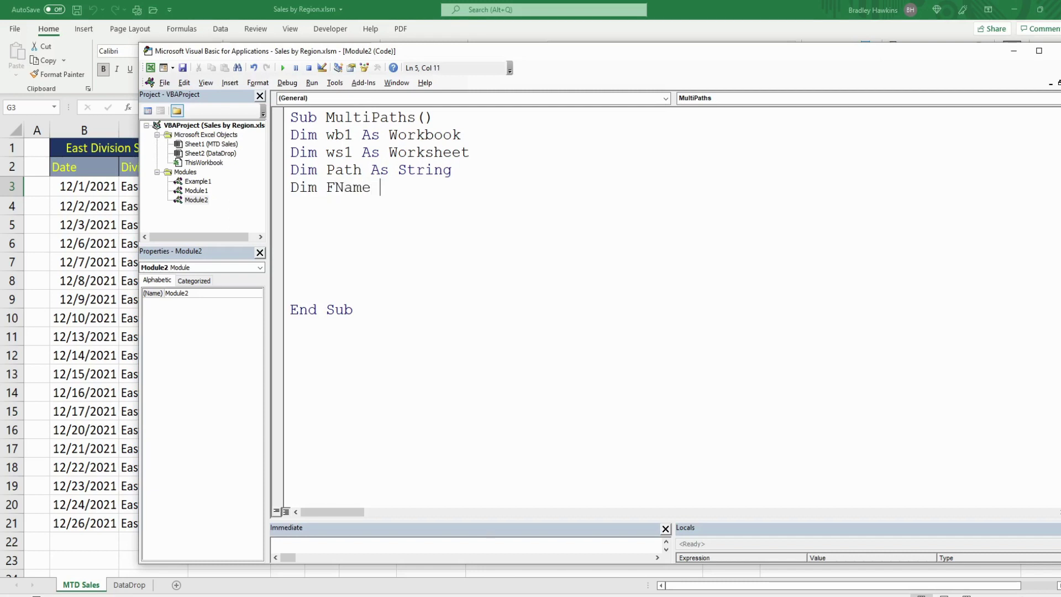
{"action": "type", "text": "as String"}
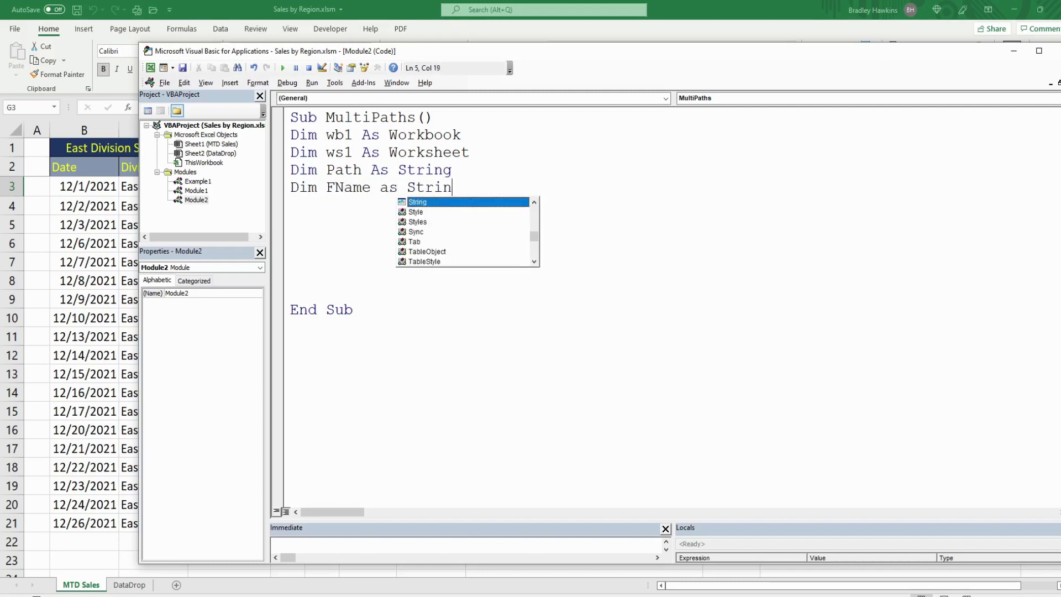
{"action": "key", "text": "Return"}
Copy the wb1/ws1 declarations as wb2 As Workbook and ws2 As Worksheet, then begin Set wb1 = ThisWorkbook
{"action": "left_click_drag", "start_coordinate": [487, 157], "coordinate": [292, 128]}
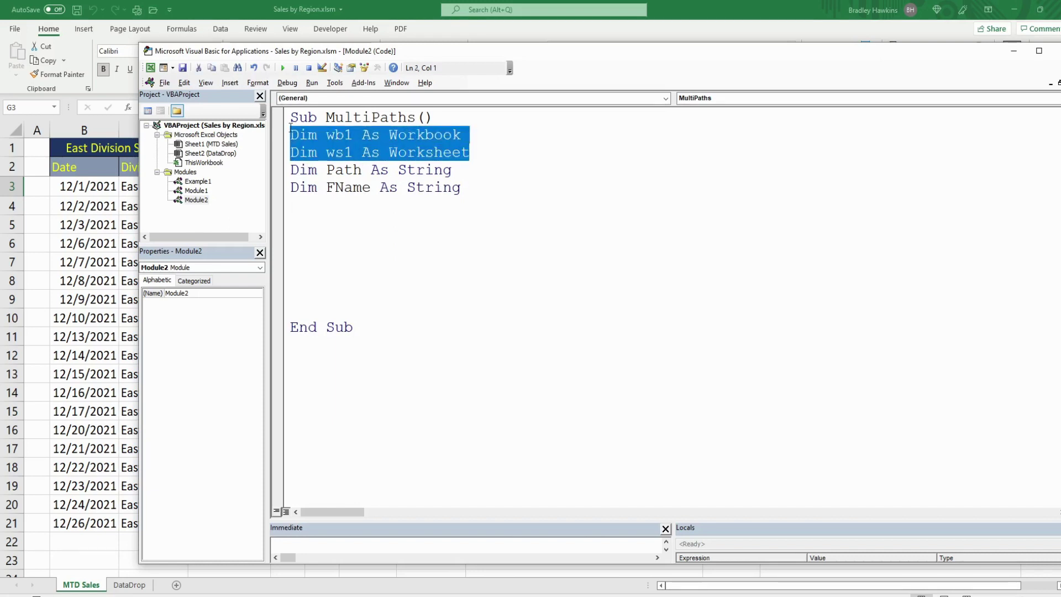
{"action": "key", "text": "ctrl+c"}
{"action": "key", "text": "Down"}
{"action": "key", "text": "Down"}
{"action": "key", "text": "Down"}
{"action": "key", "text": "Down"}
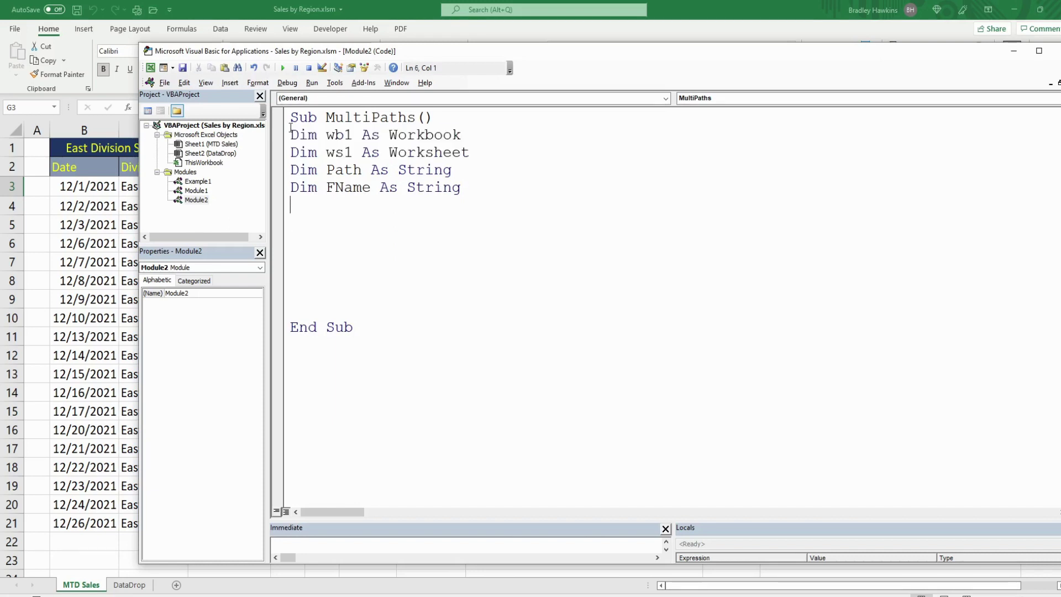
{"action": "key", "text": "ctrl+v"}
{"action": "left_click", "coordinate": [353, 205]}
{"action": "key", "text": "BackSpace"}
{"action": "type", "text": "2"}
{"action": "key", "text": "Down"}
{"action": "key", "text": "BackSpace"}
{"action": "type", "text": "2"}
{"action": "left_click", "coordinate": [493, 225]}
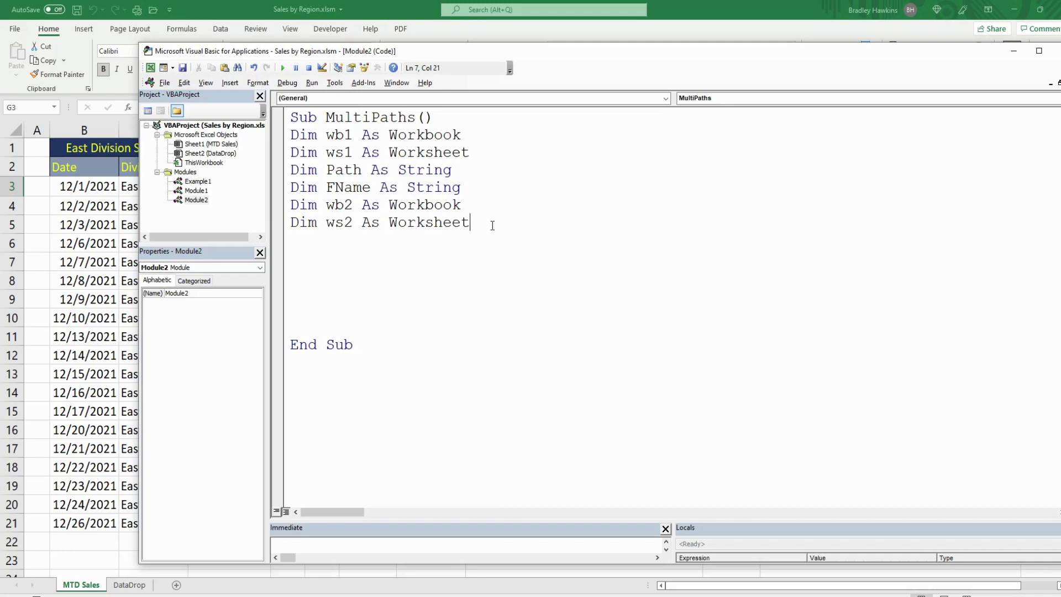
{"action": "key", "text": "Return"}
{"action": "key", "text": "Return"}
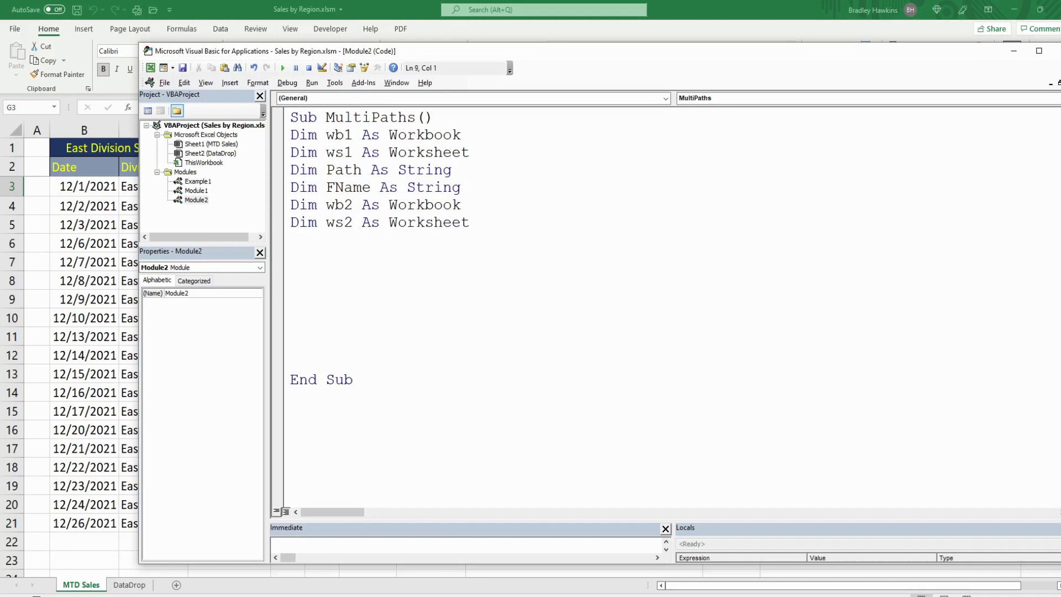
{"action": "type", "text": "Set wb1 = "}
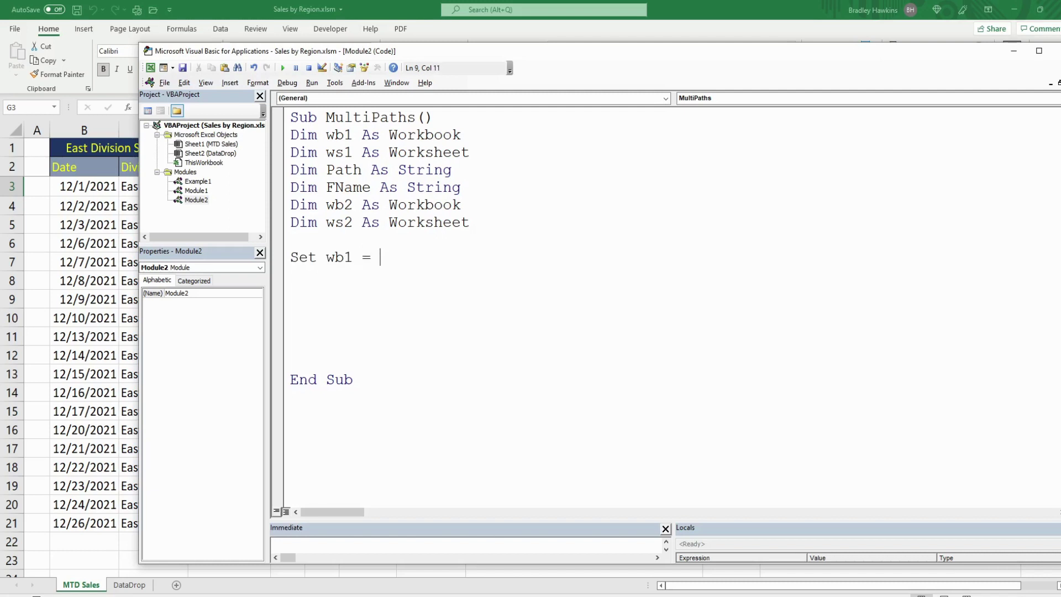
{"action": "type", "text": "ThisWorkbook"}
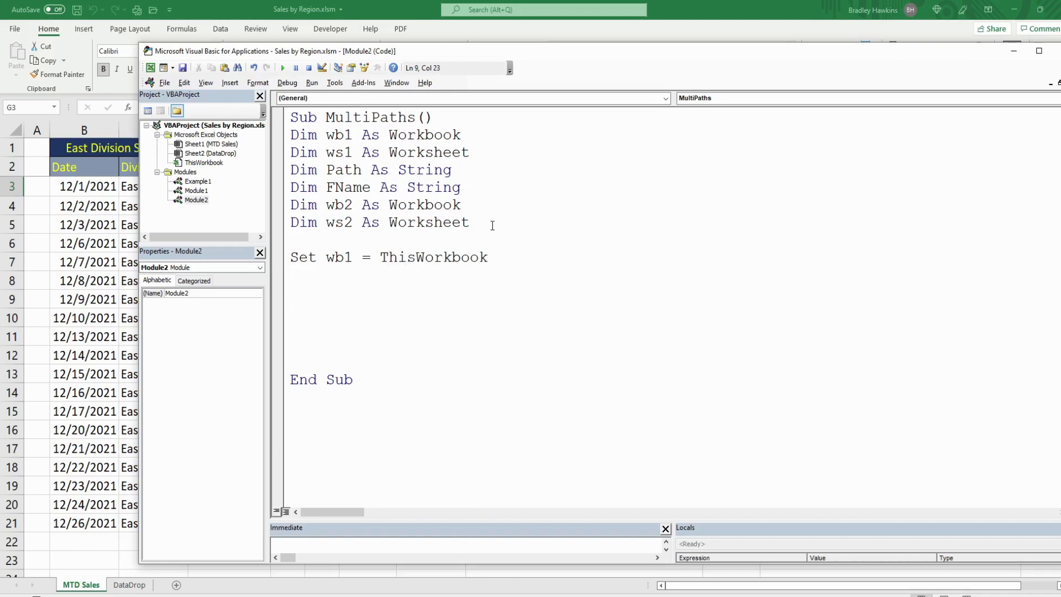
Add Set ws1 = wb1.Worksheets("MTD Sales") below the wb1 assignment
{"action": "key", "text": "Return"}
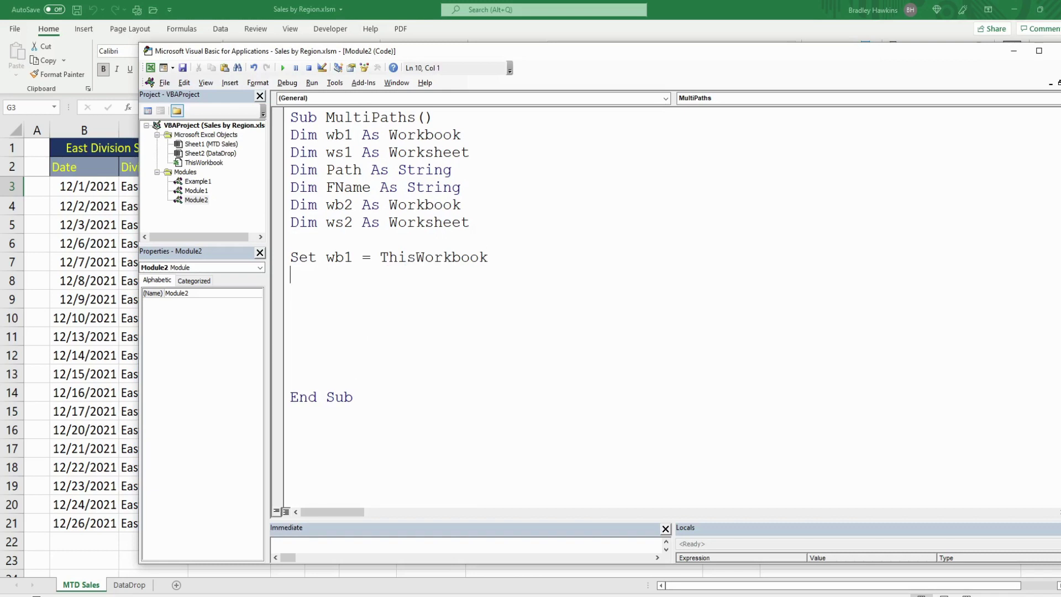
{"action": "type", "text": "Set "}
{"action": "type", "text": "ws1"}
{"action": "type", "text": " = ws"}
{"action": "type", "text": "1"}
{"action": "type", "text": "."}
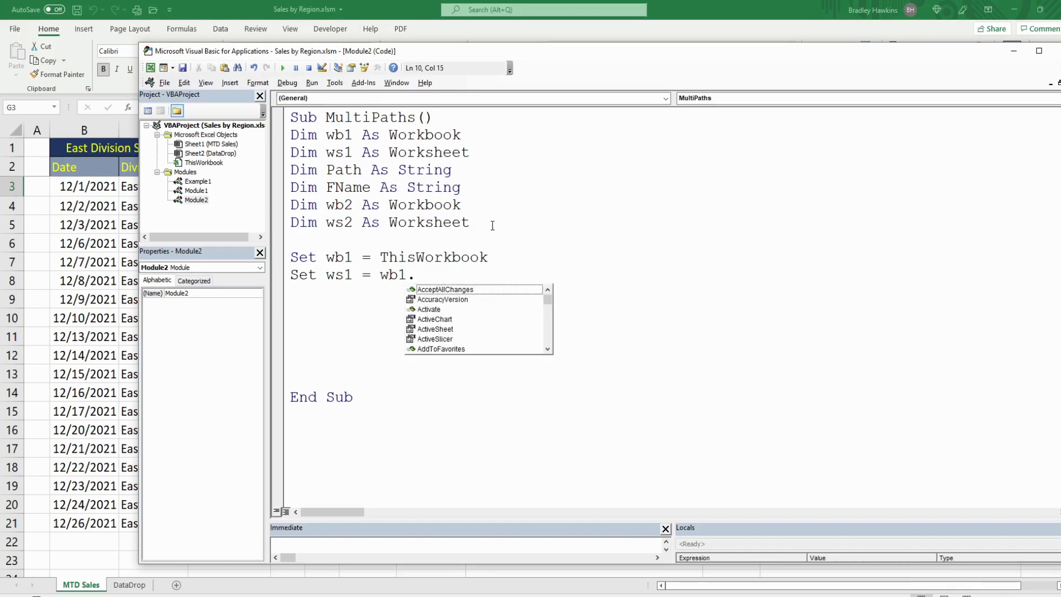
{"action": "type", "text": "Worksheets"}
{"action": "key", "text": "Tab"}
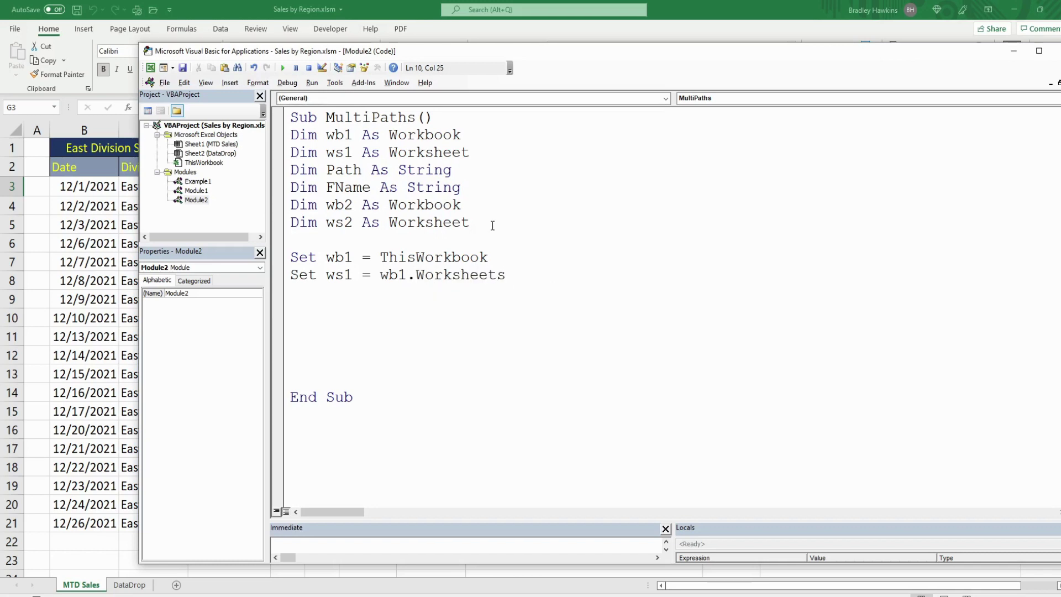
{"action": "type", "text": "("}
{"action": "type", "text": "\""}
{"action": "type", "text": "M"}
{"action": "key", "text": "BackSpace"}
{"action": "type", "text": "MTD Sale"}
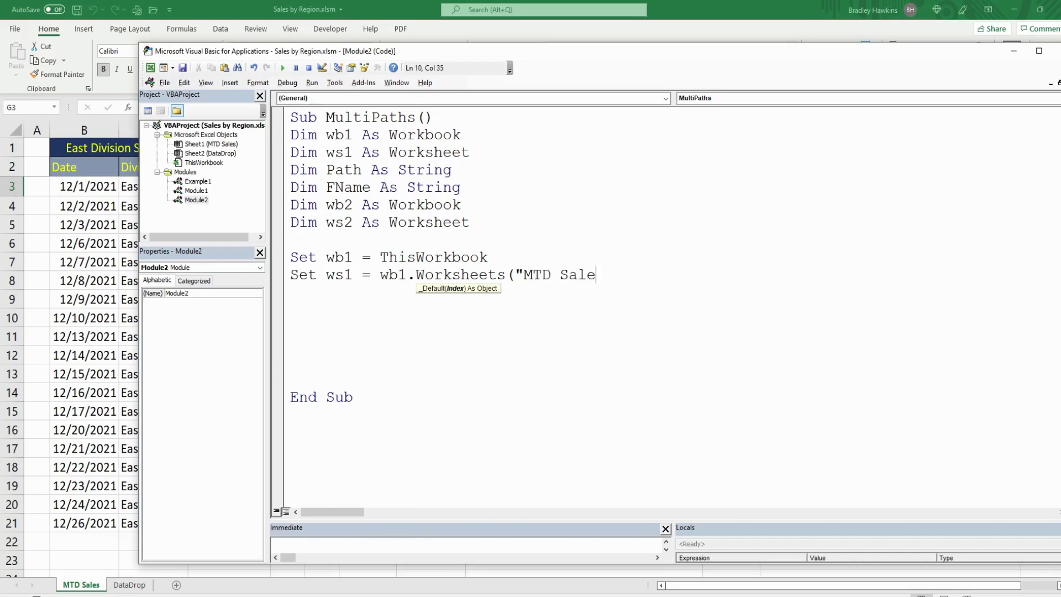
{"action": "type", "text": "s\")"}
{"action": "key", "text": "Return"}
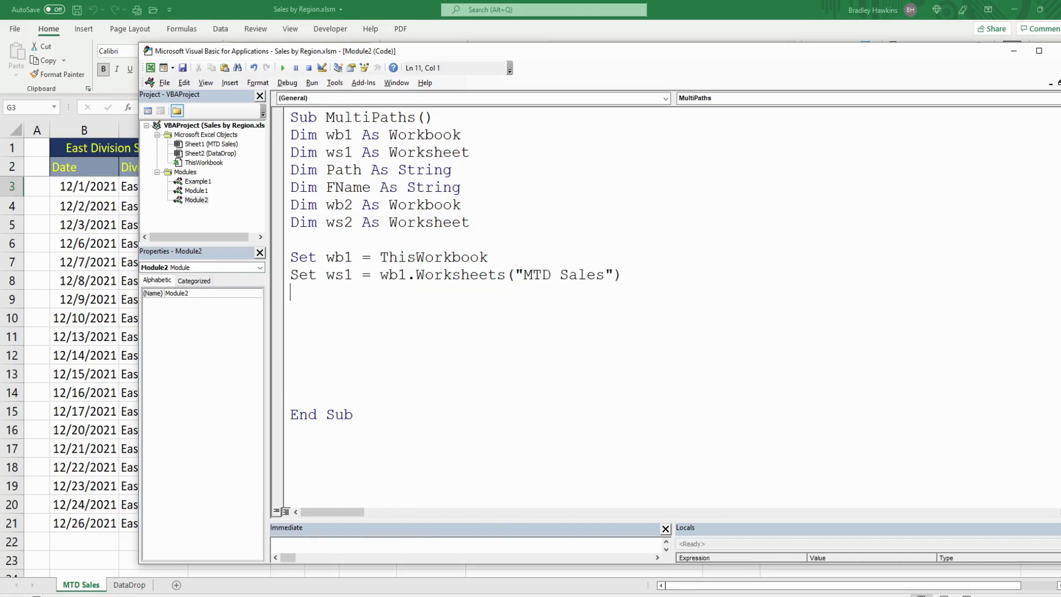
Assign Path = ws1.Range("I3"), begin FName = Path, and bring the worksheet back to the front
{"action": "type", "text": "Path = ws1."}
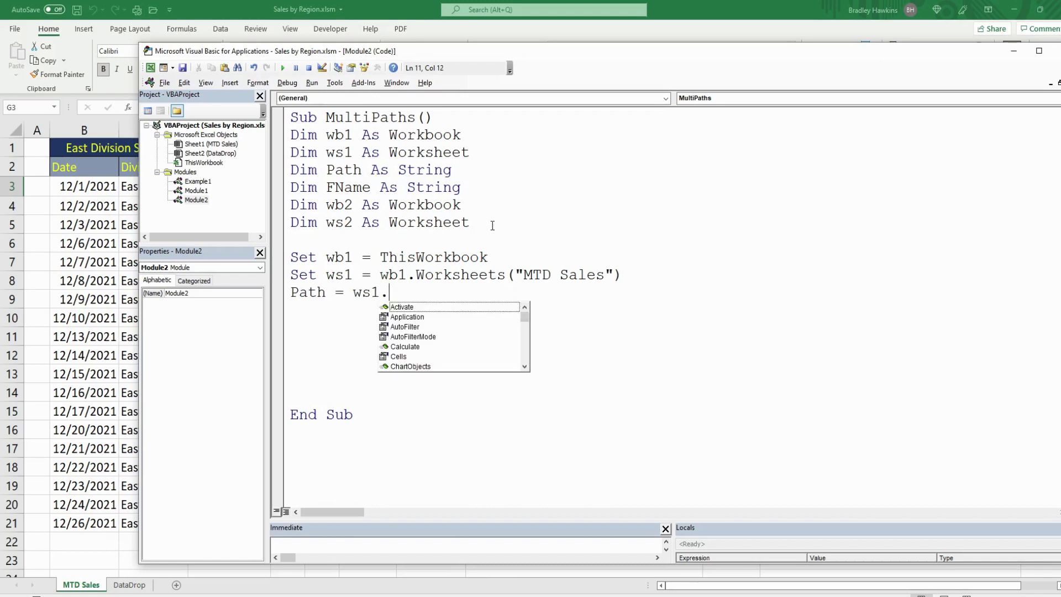
{"action": "type", "text": "Range("}
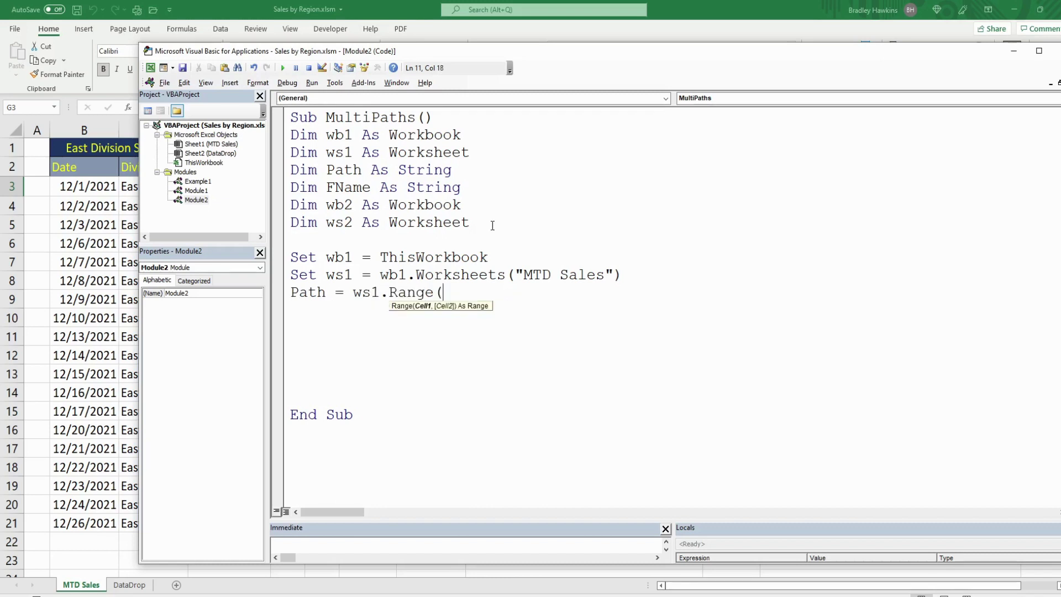
{"action": "type", "text": "\"I3\")"}
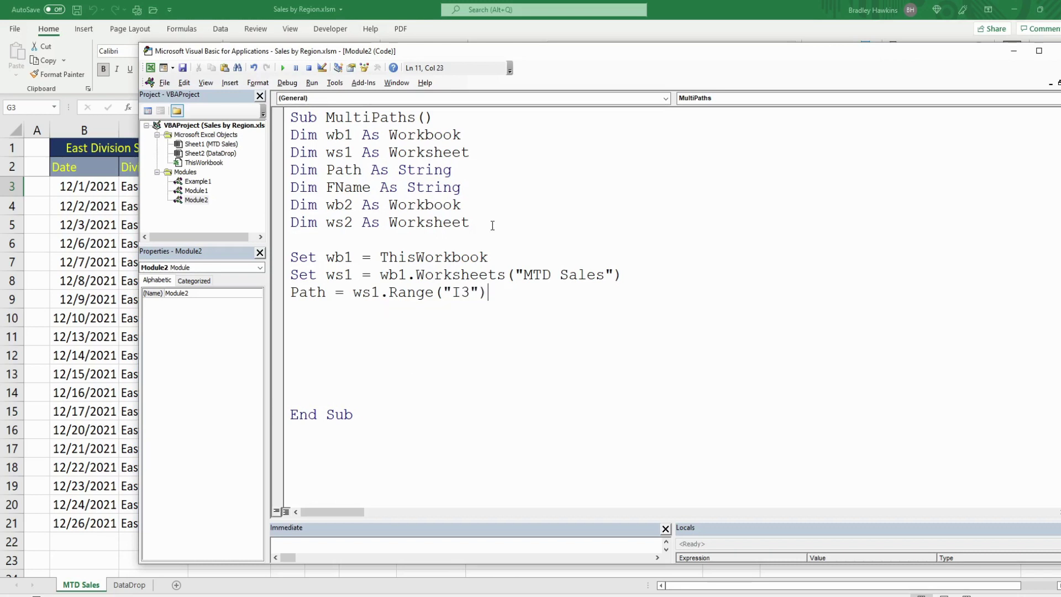
{"action": "key", "text": "Return"}
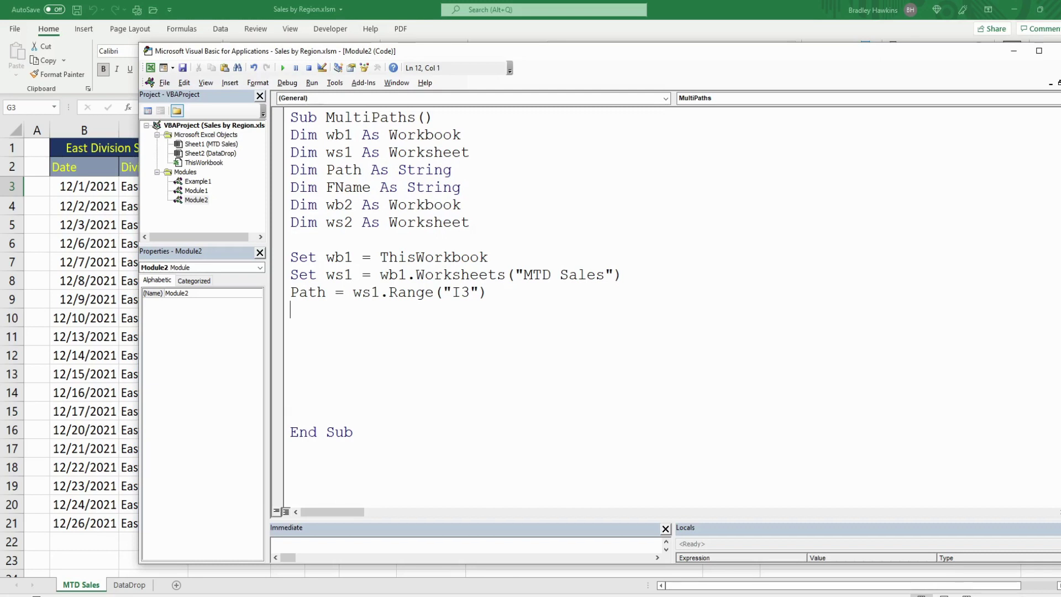
{"action": "type", "text": "FName ="}
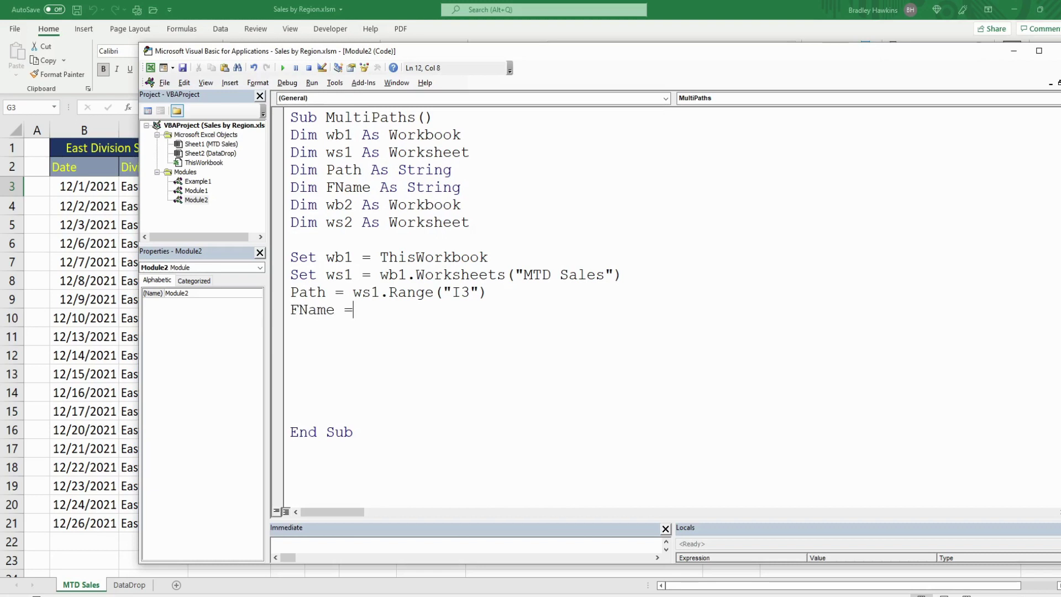
{"action": "type", "text": " Path"}
{"action": "left_click", "coordinate": [100, 368]}
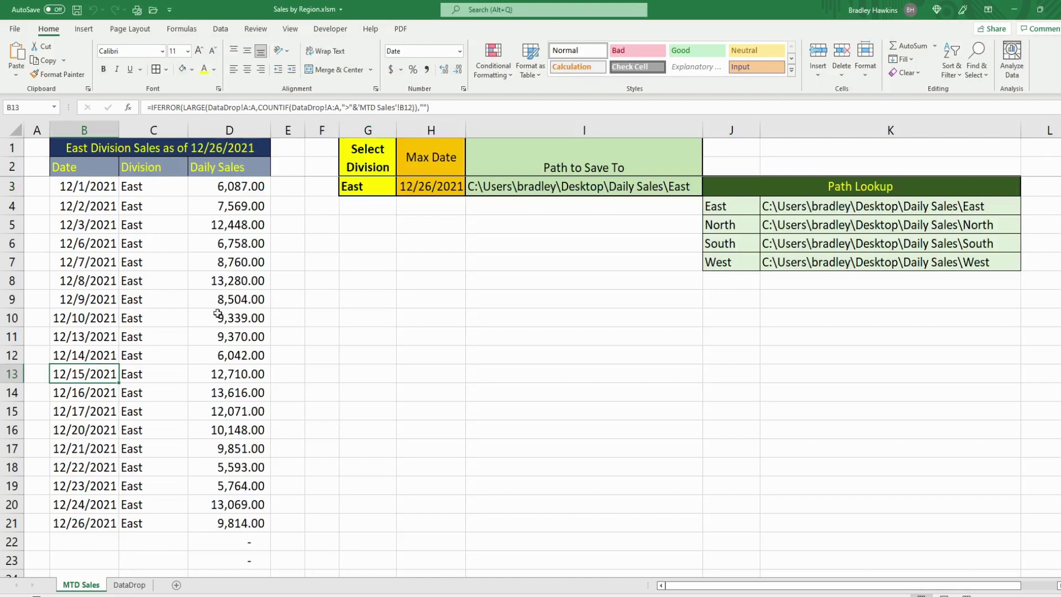